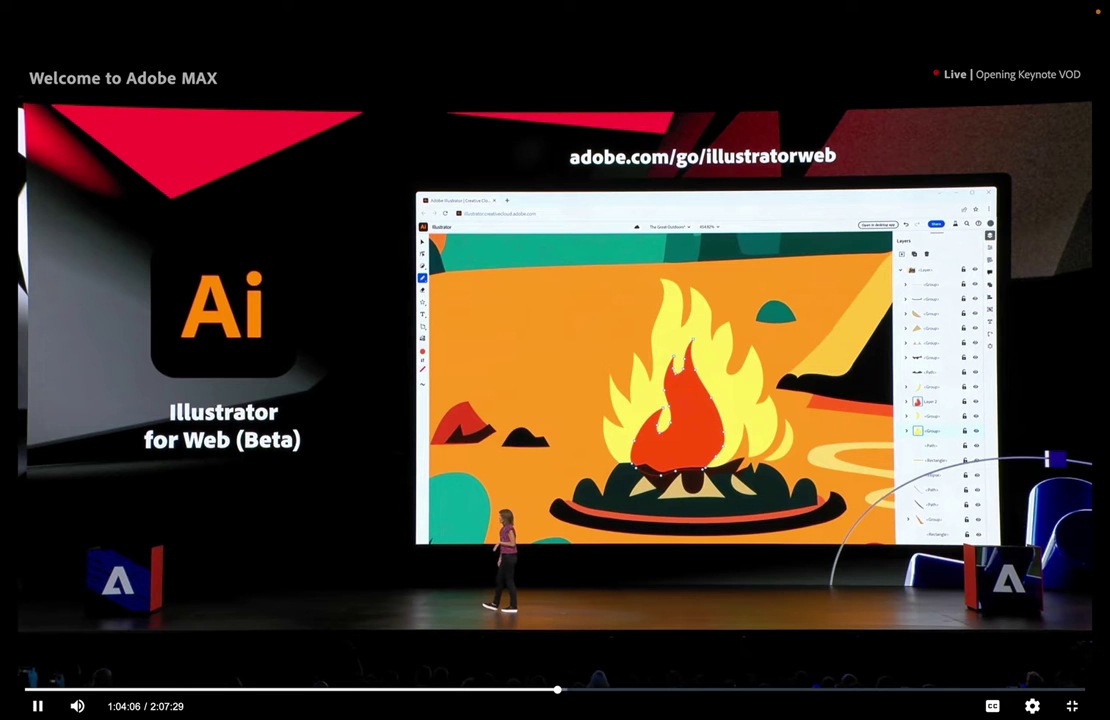
Exit full-screen Quick Look so the keynote screenshot shows in a window over Safari
key(Escape)
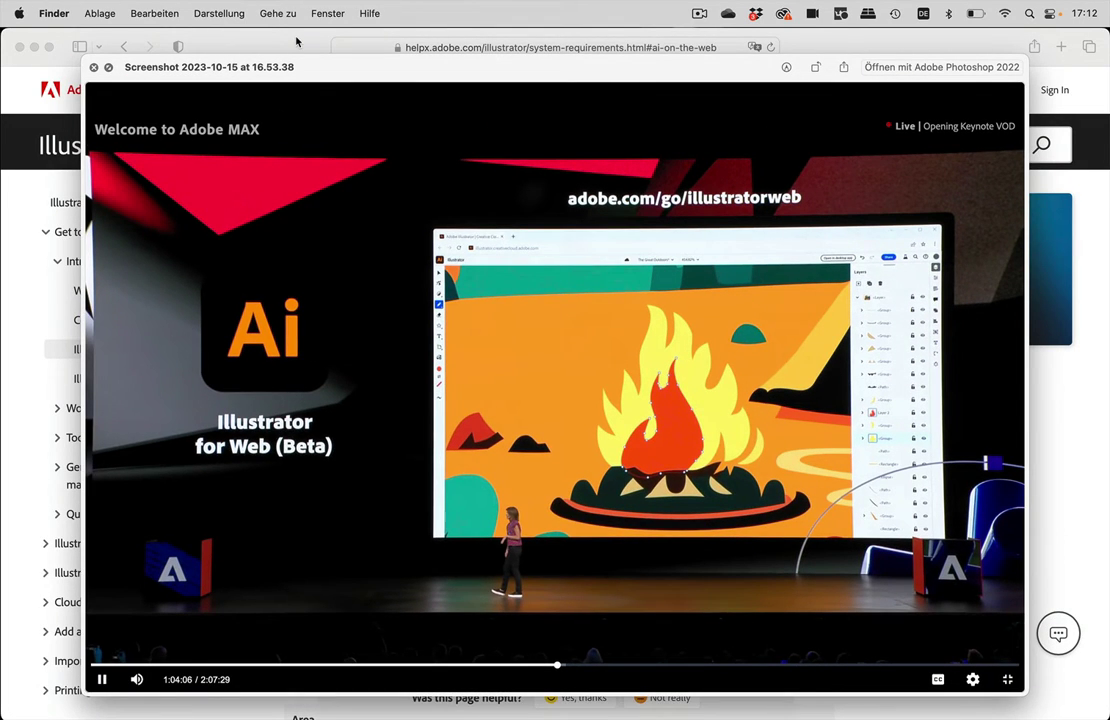
Close the screenshot preview and scroll down to the Illustrator on the web requirements table
click(296, 41)
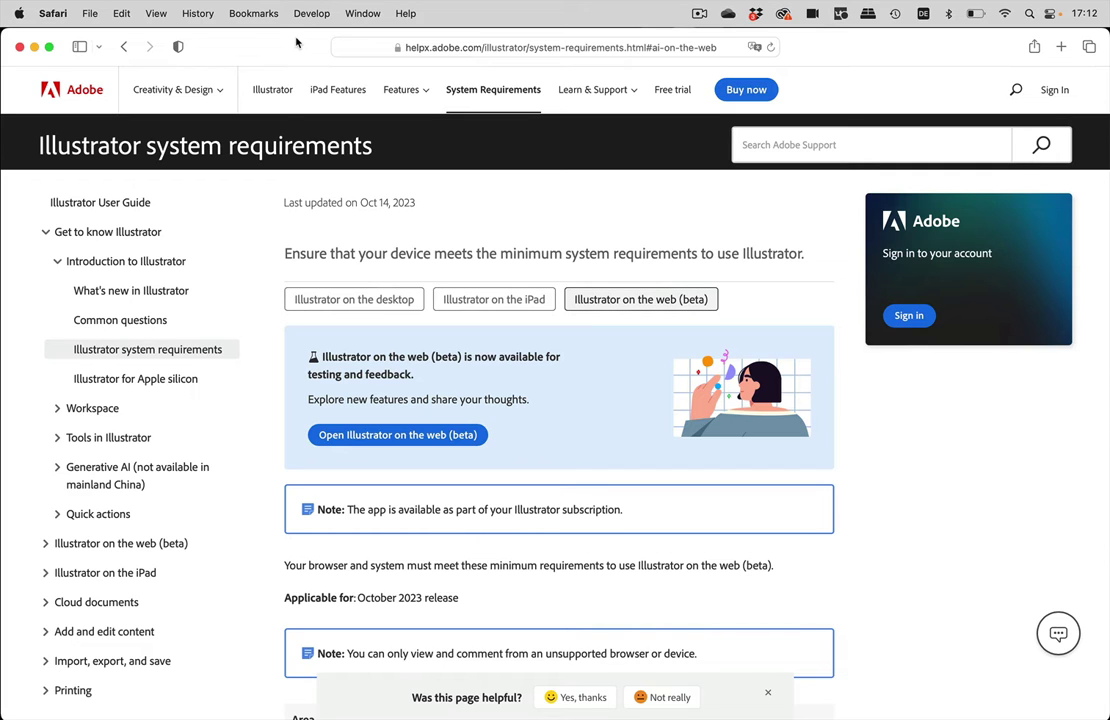
scroll(532, 315, down, 1)
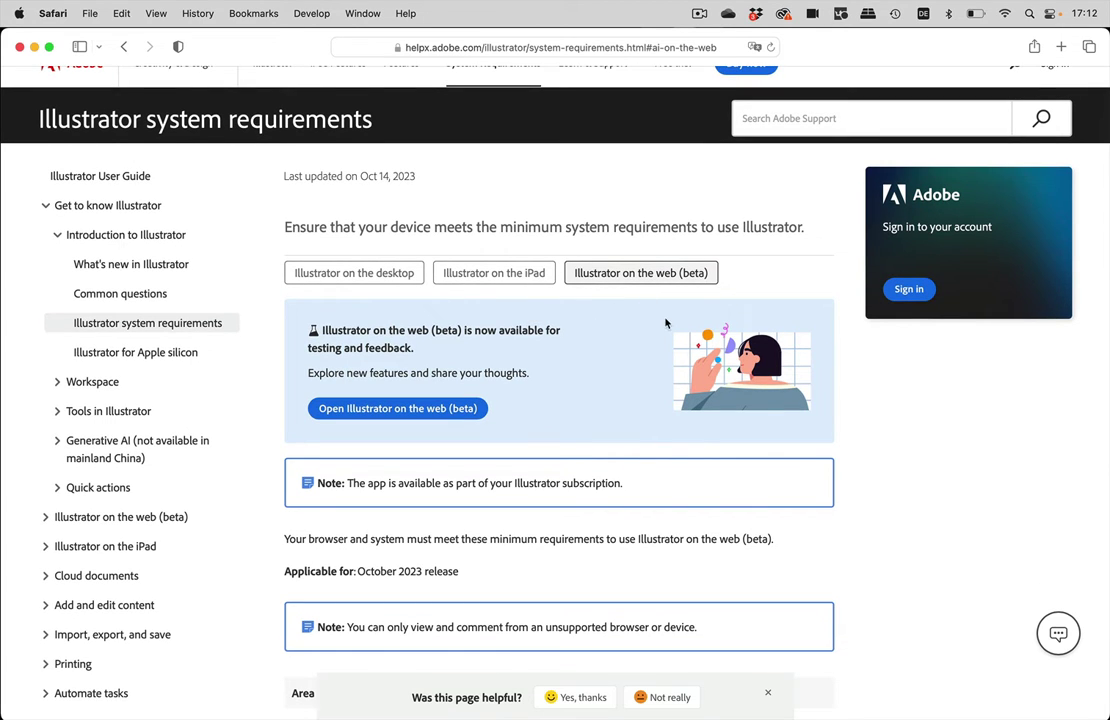
scroll(632, 287, down, 10)
scroll(634, 288, down, 2)
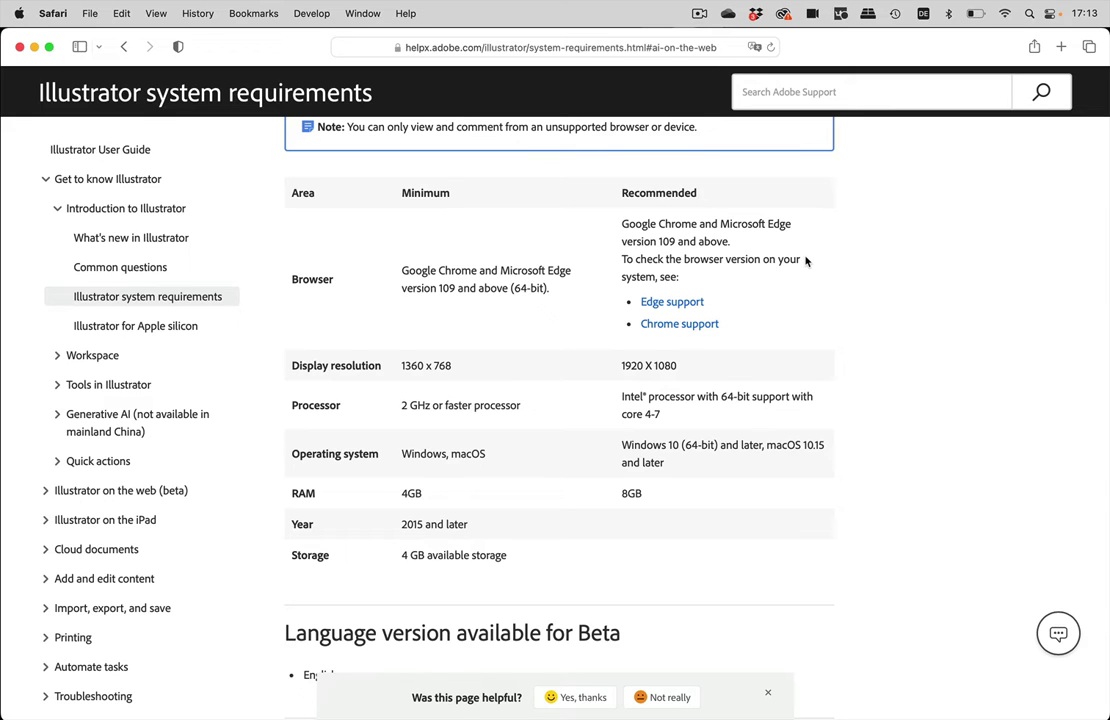
Switch to Chrome and begin entering adobe.com/go/illustratorweb in the address bar
mouse_move(750, 715)
click(716, 700)
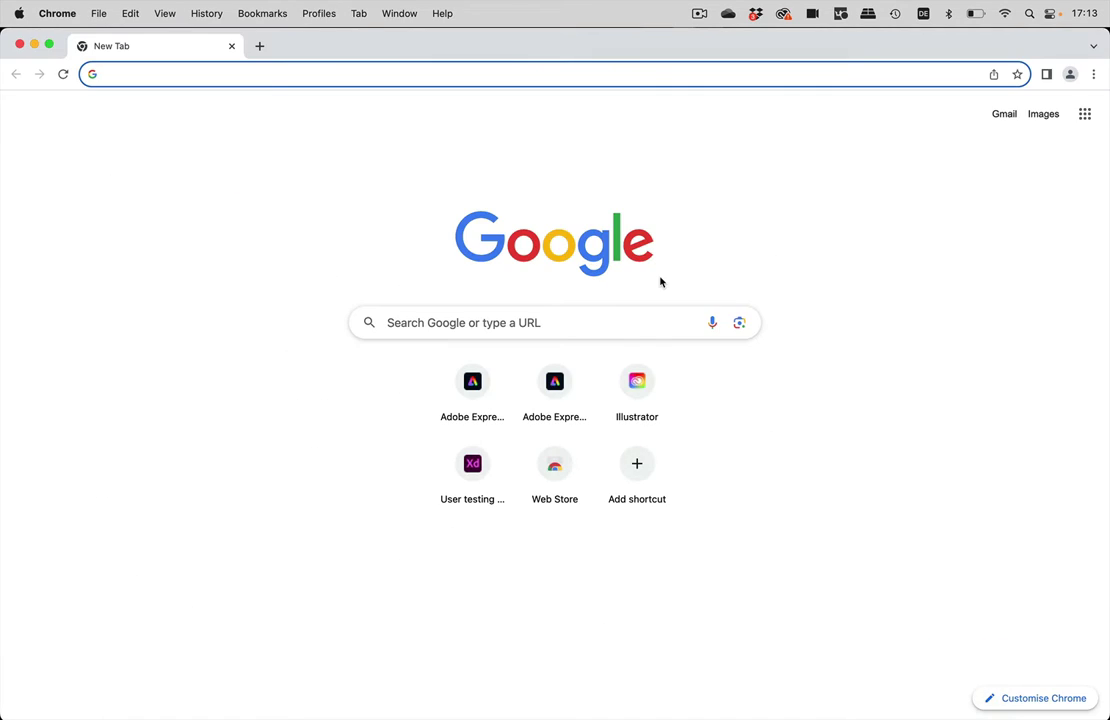
text(adobe.co)
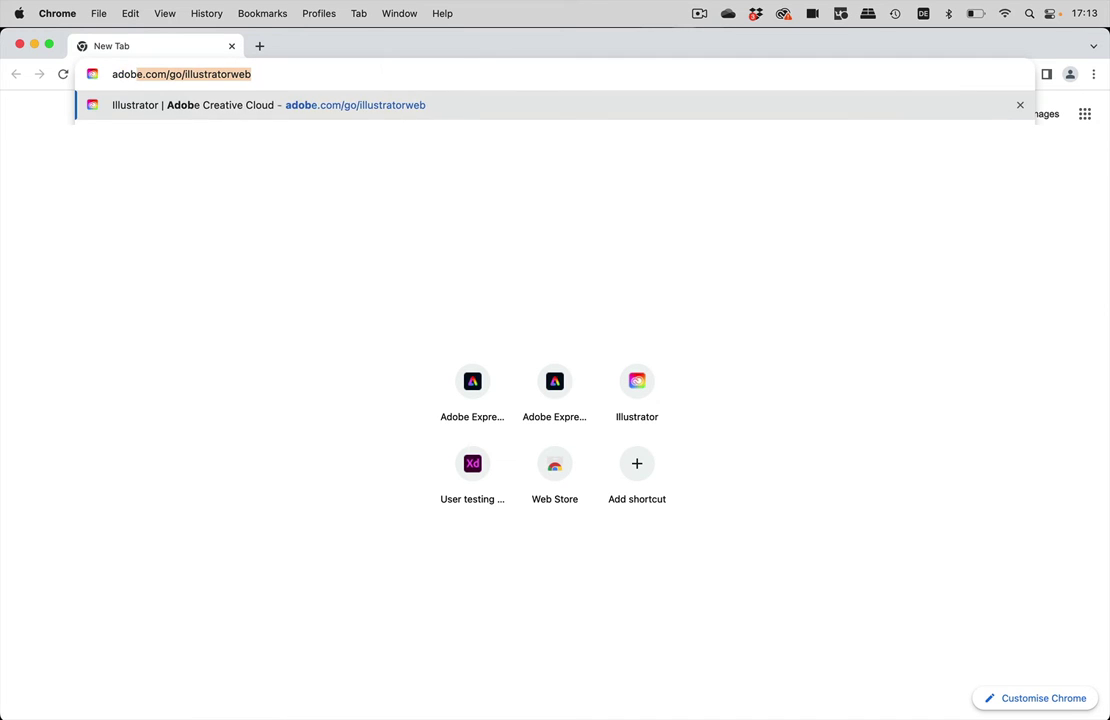
text(m/cc/illustrator)
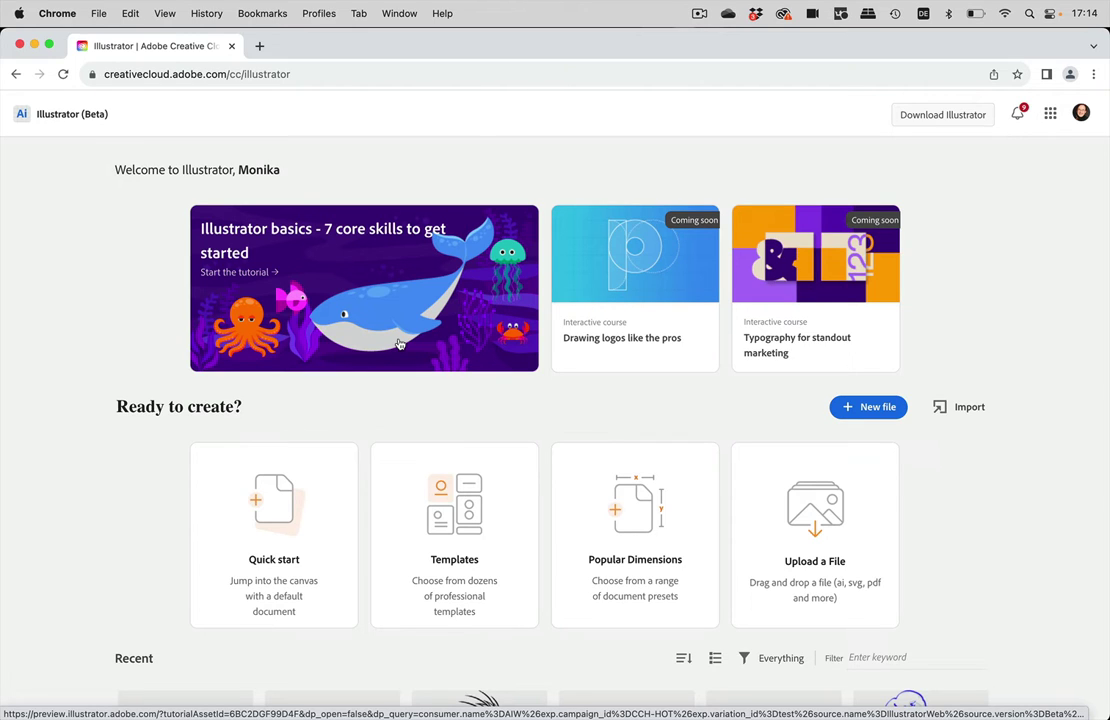
scroll(107, 518, down, 1)
scroll(107, 518, down, 10)
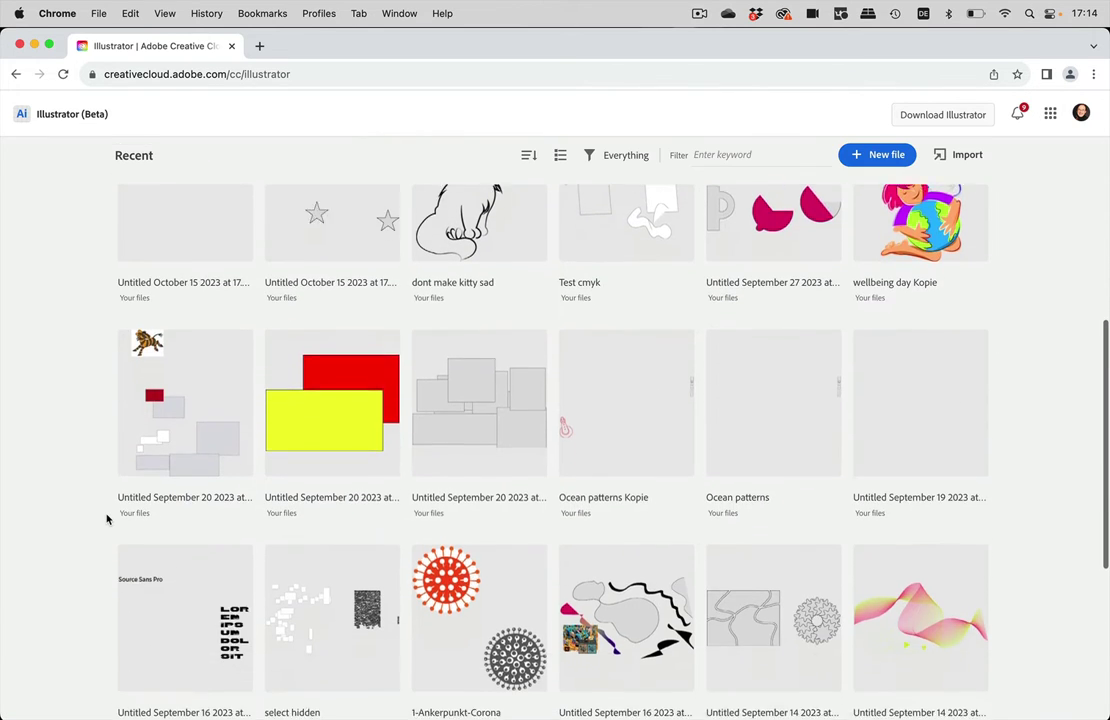
scroll(107, 518, down, 1)
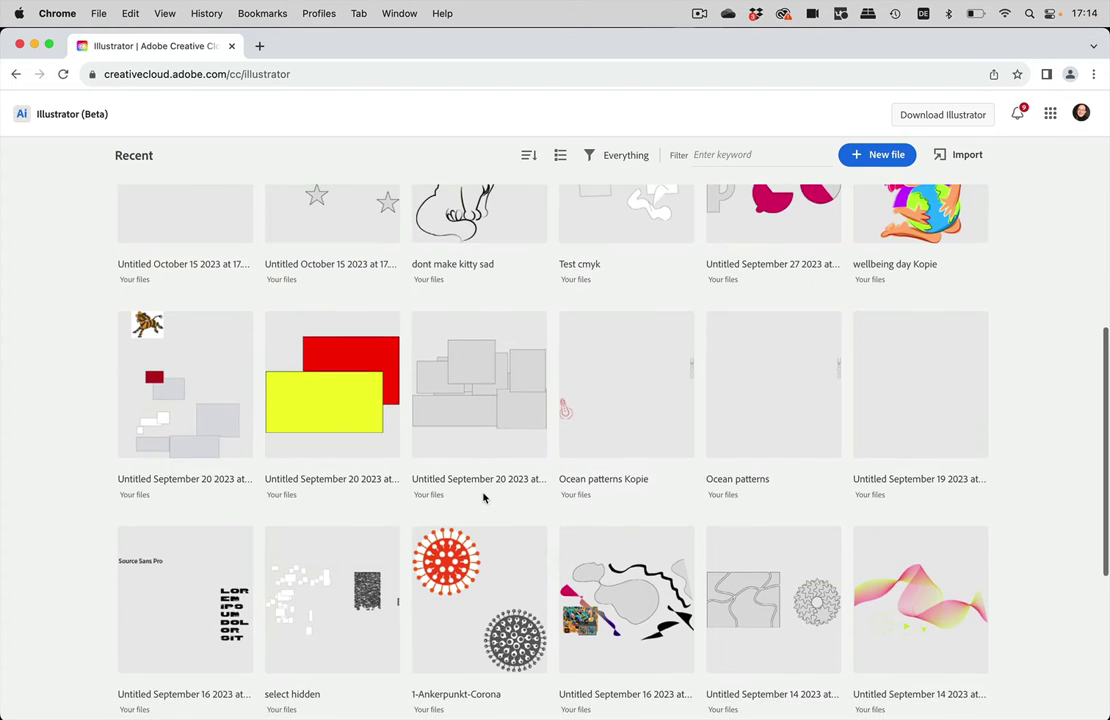
scroll(483, 497, up, 3)
scroll(483, 497, up, 4)
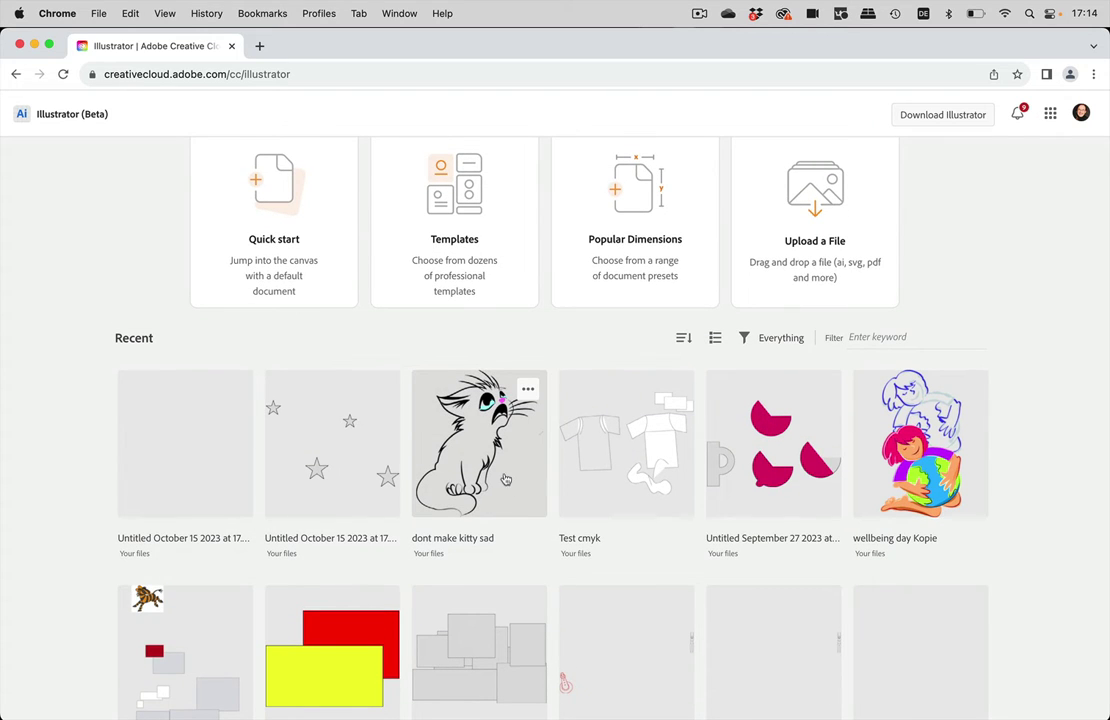
scroll(440, 412, up, 7)
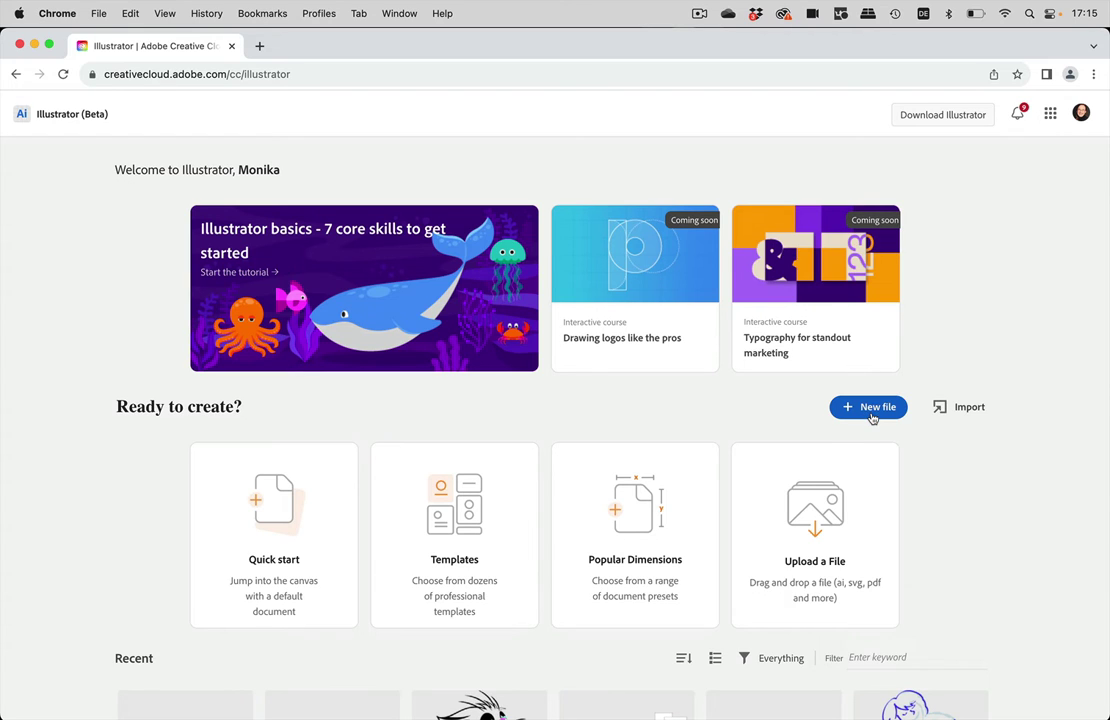
Start a new custom-size file: CMYK Color, Millimeters, width 210 and height 297
click(872, 418)
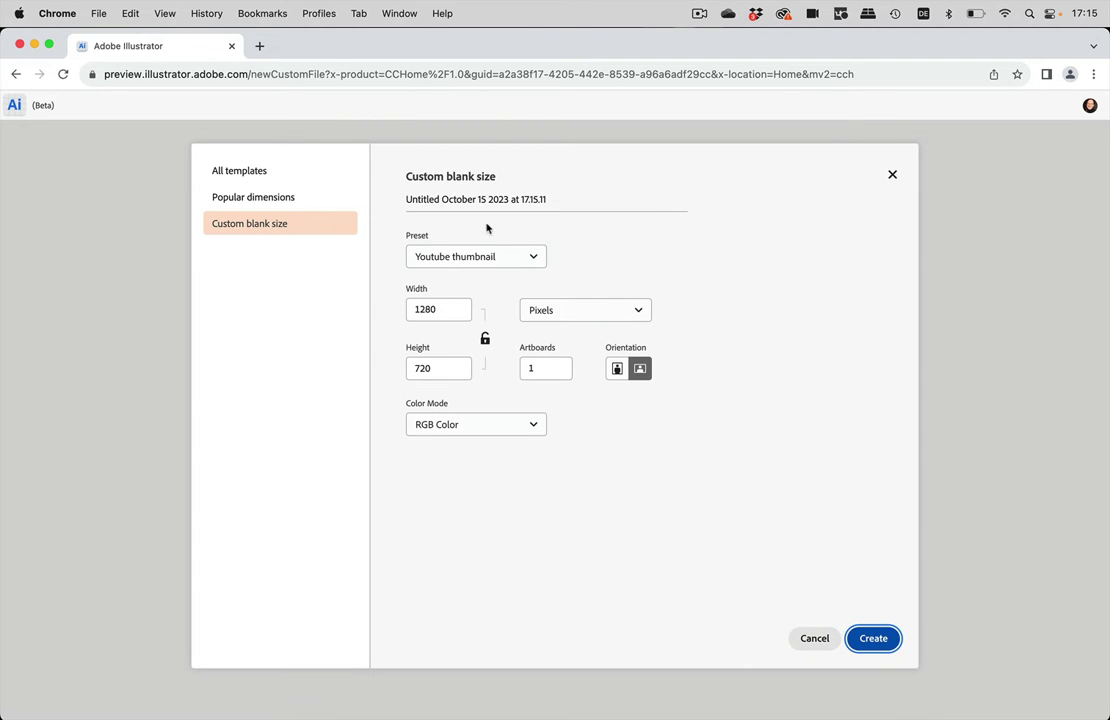
click(476, 257)
click(595, 255)
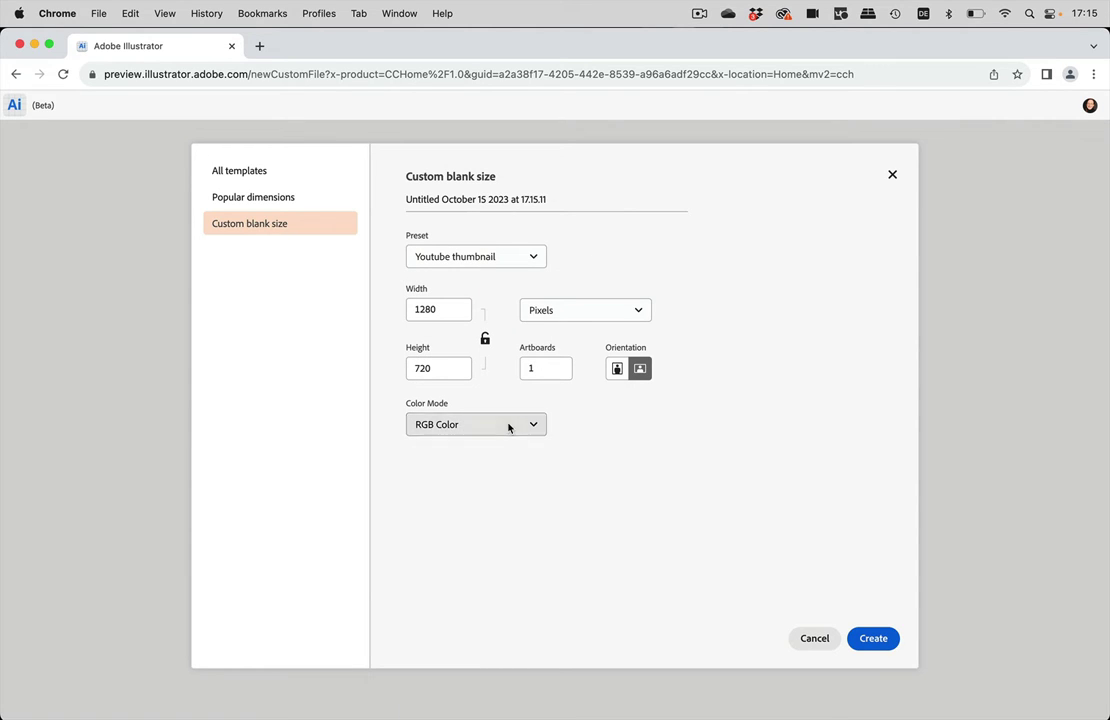
click(509, 428)
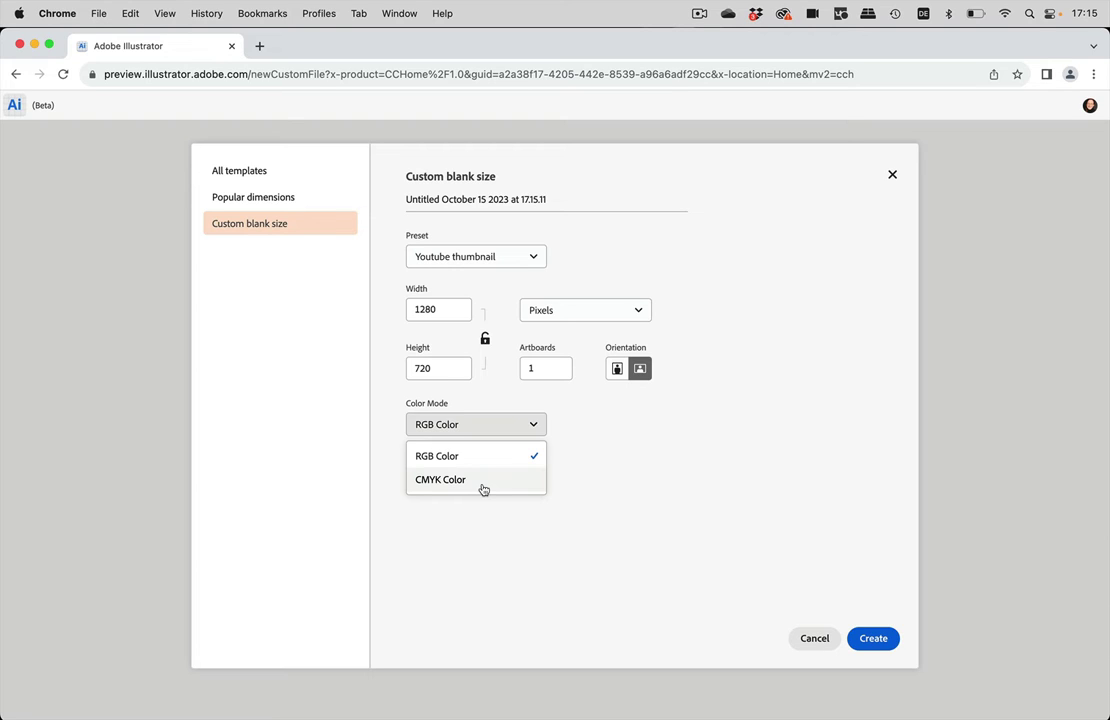
click(483, 489)
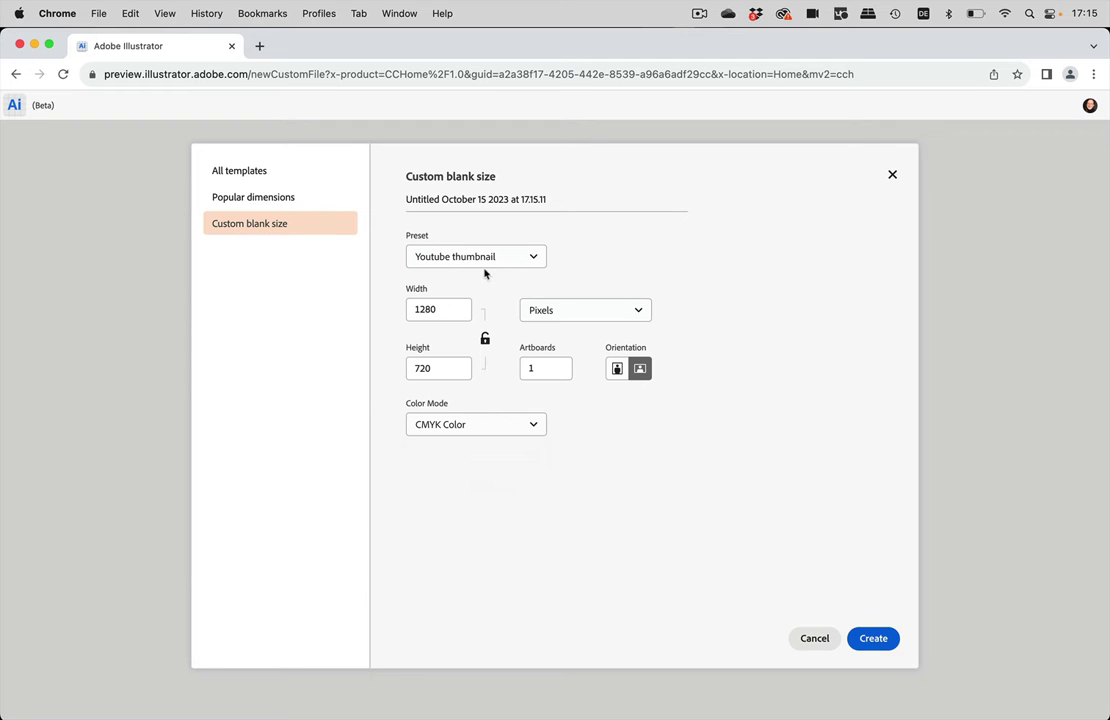
click(550, 313)
click(572, 439)
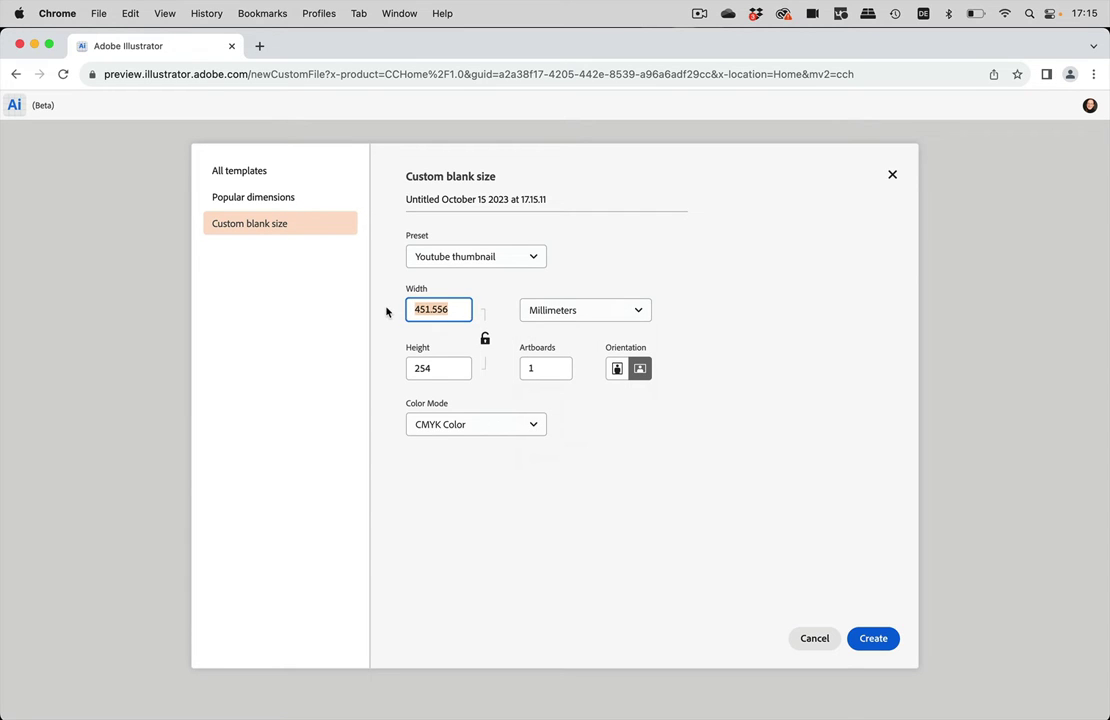
text(210)
double_click(410, 368)
text(2)
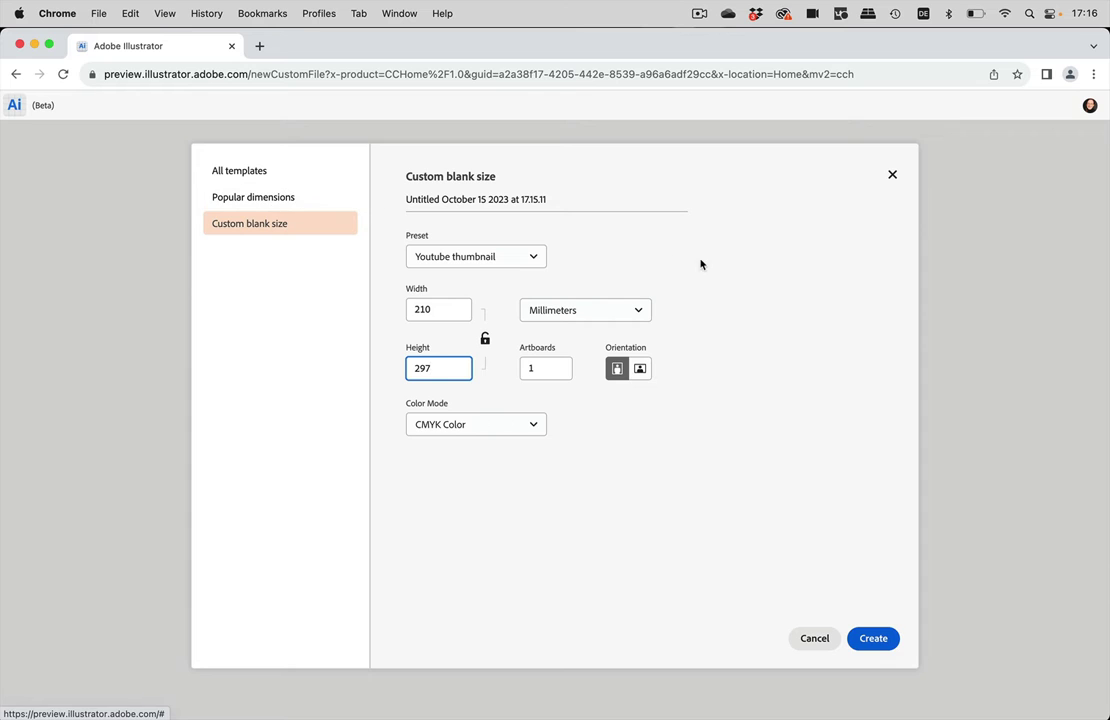
Create the document and confirm in Document settings that its units are Millimeters
click(873, 639)
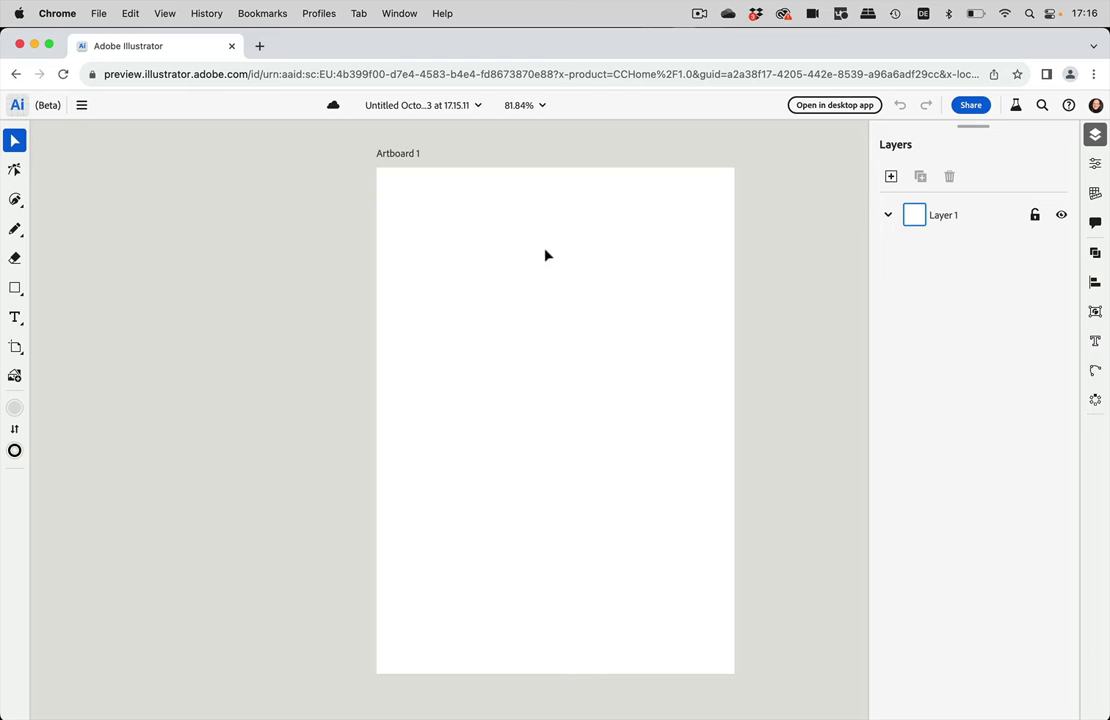
click(478, 106)
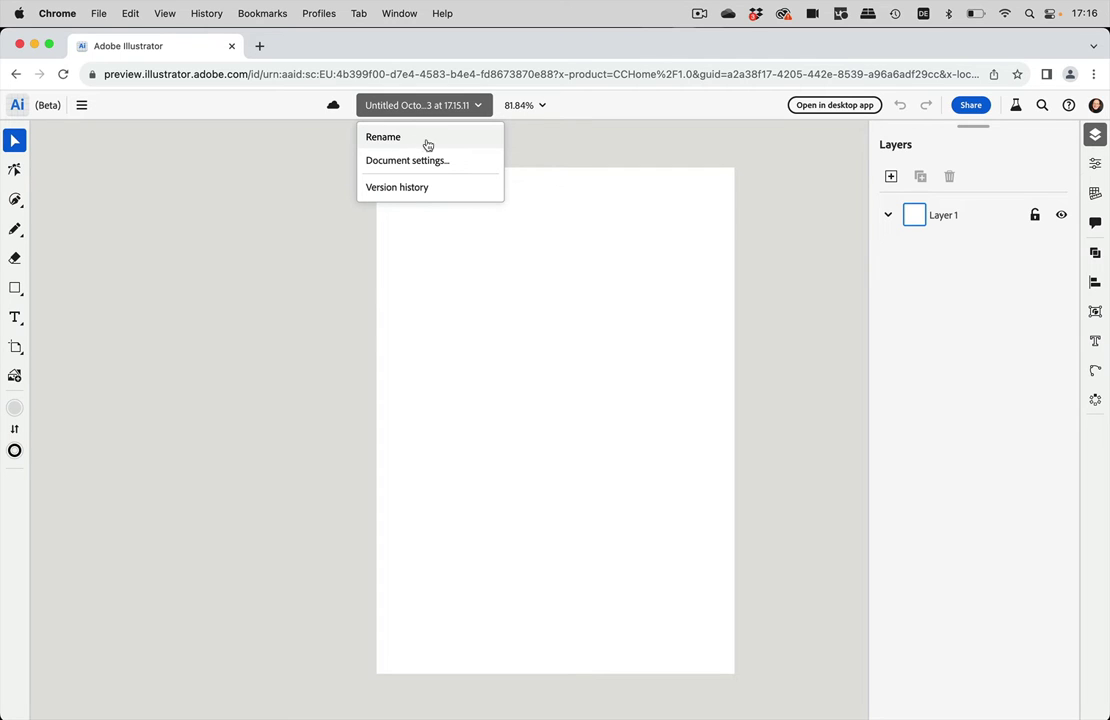
click(429, 162)
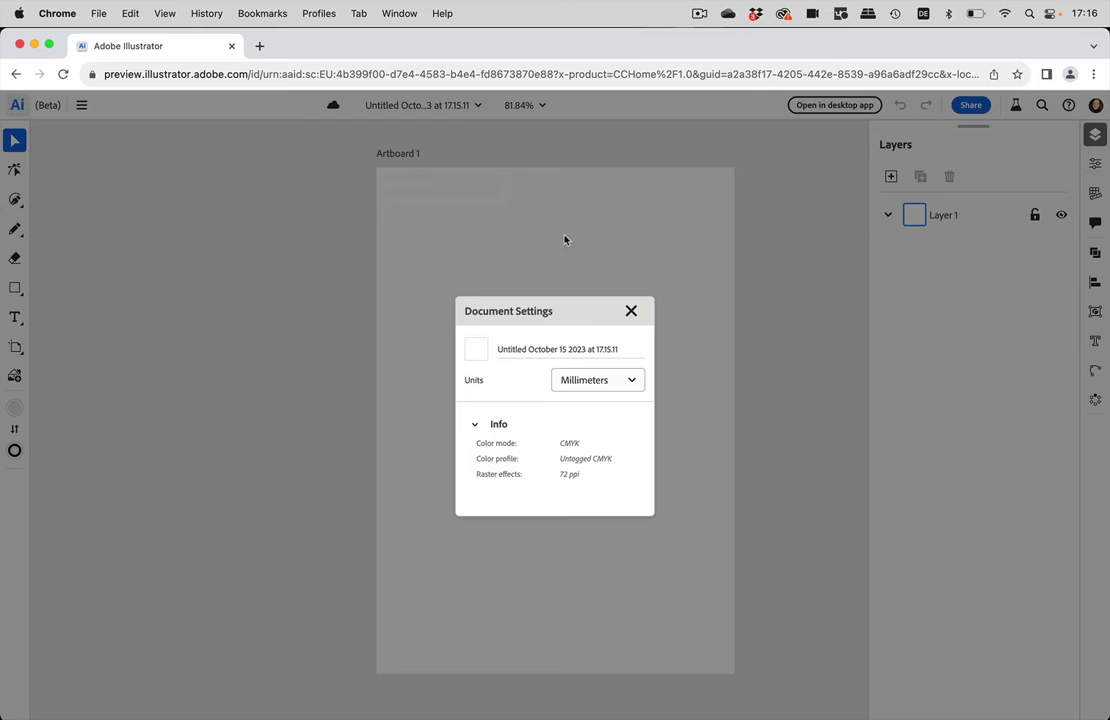
click(603, 387)
click(532, 386)
click(657, 305)
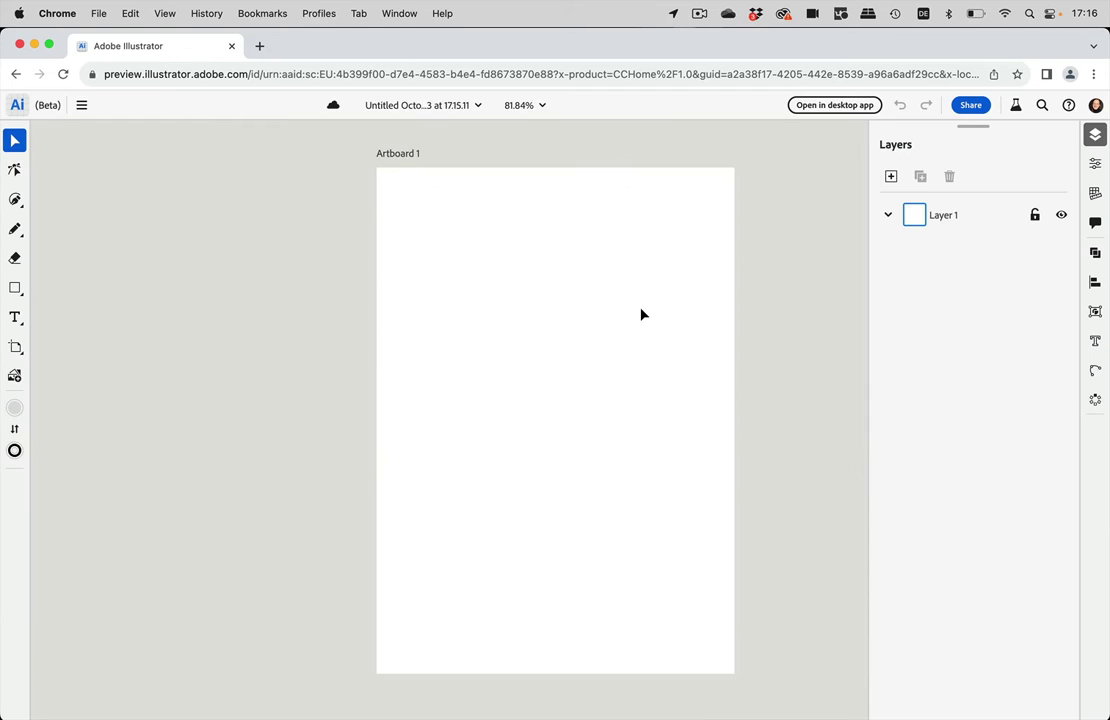
click(82, 105)
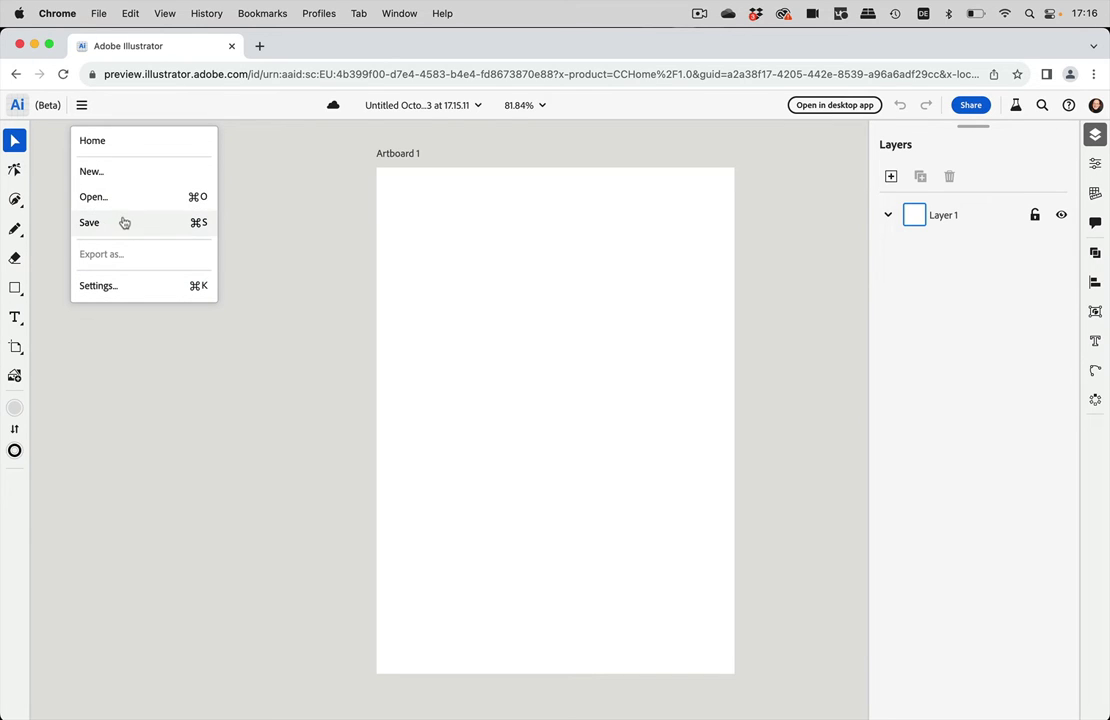
Review the App settings input, stroke/type units and help sections, then close the dialog
click(302, 216)
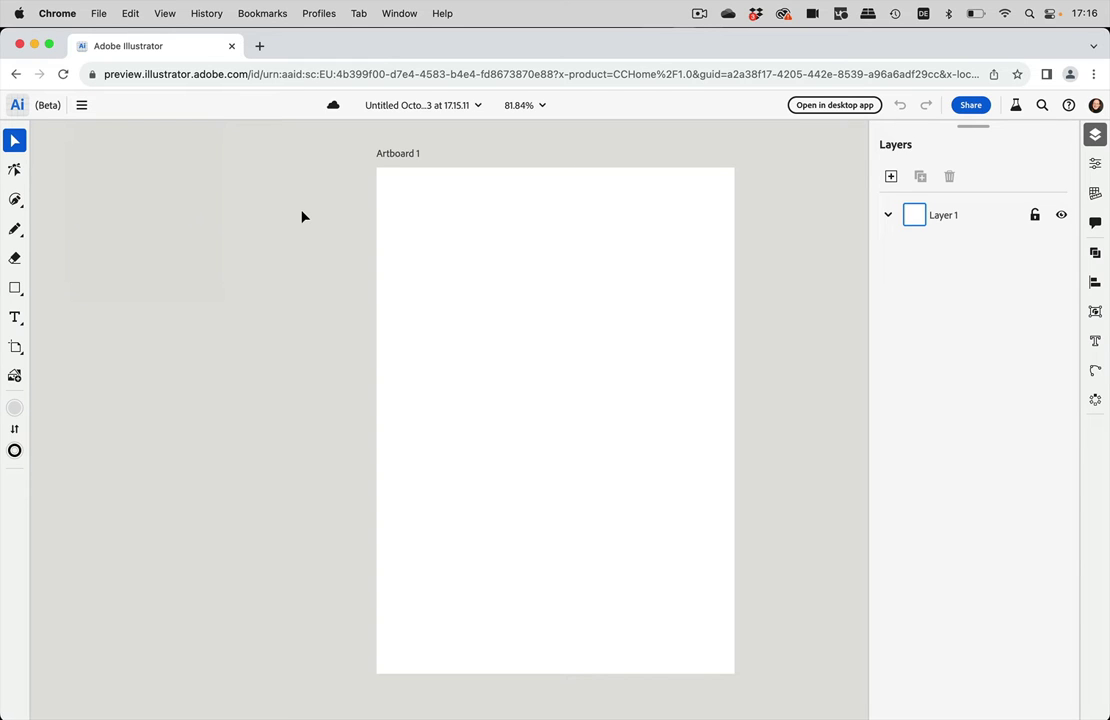
click(84, 106)
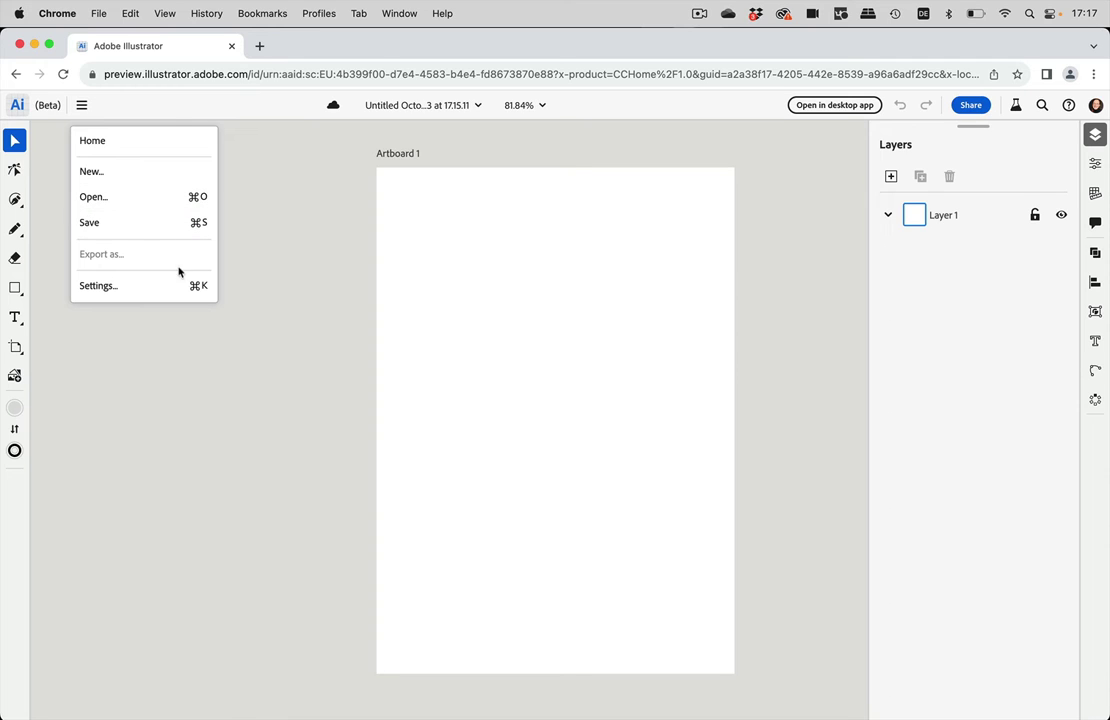
click(121, 288)
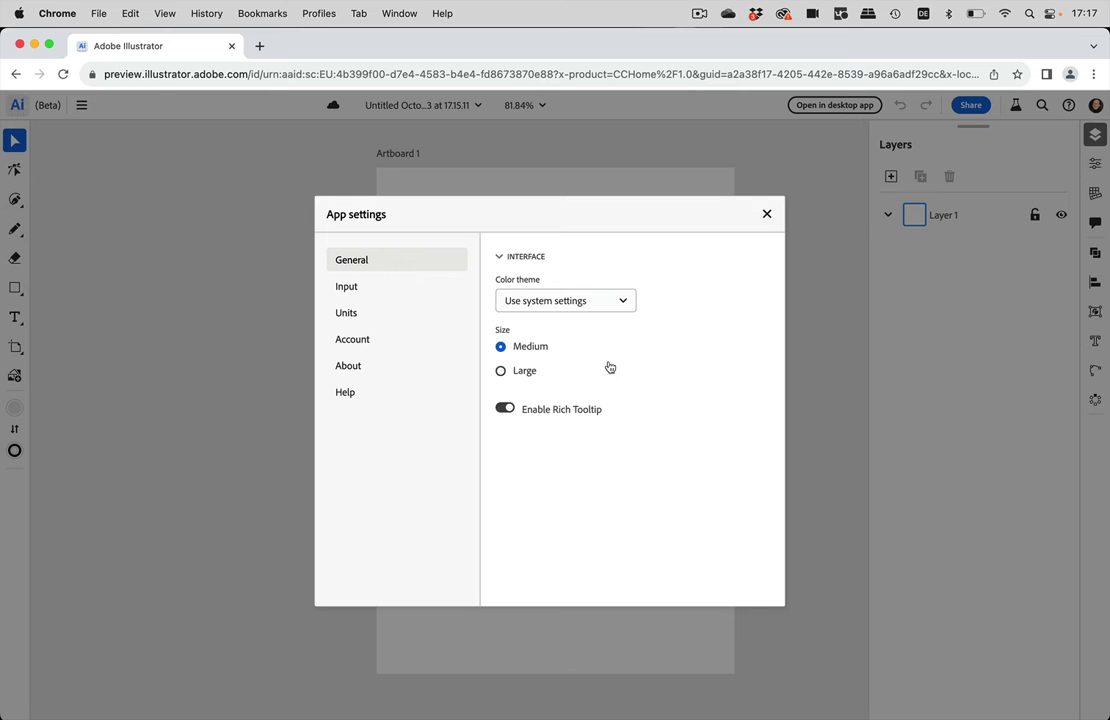
click(378, 291)
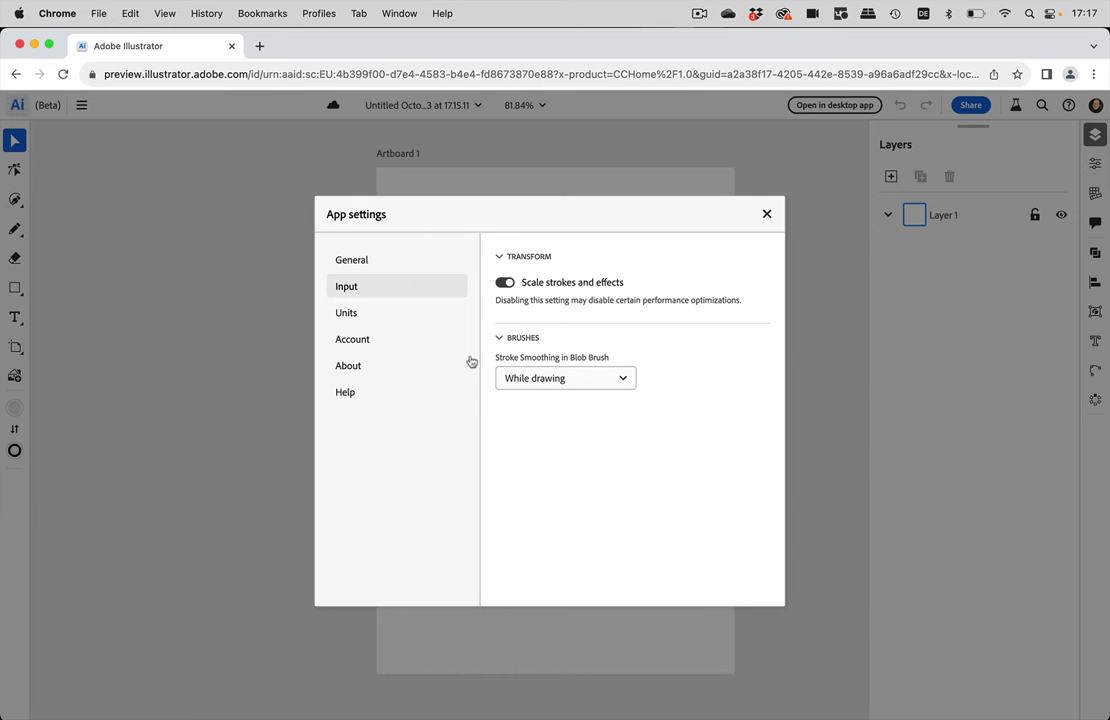
click(392, 316)
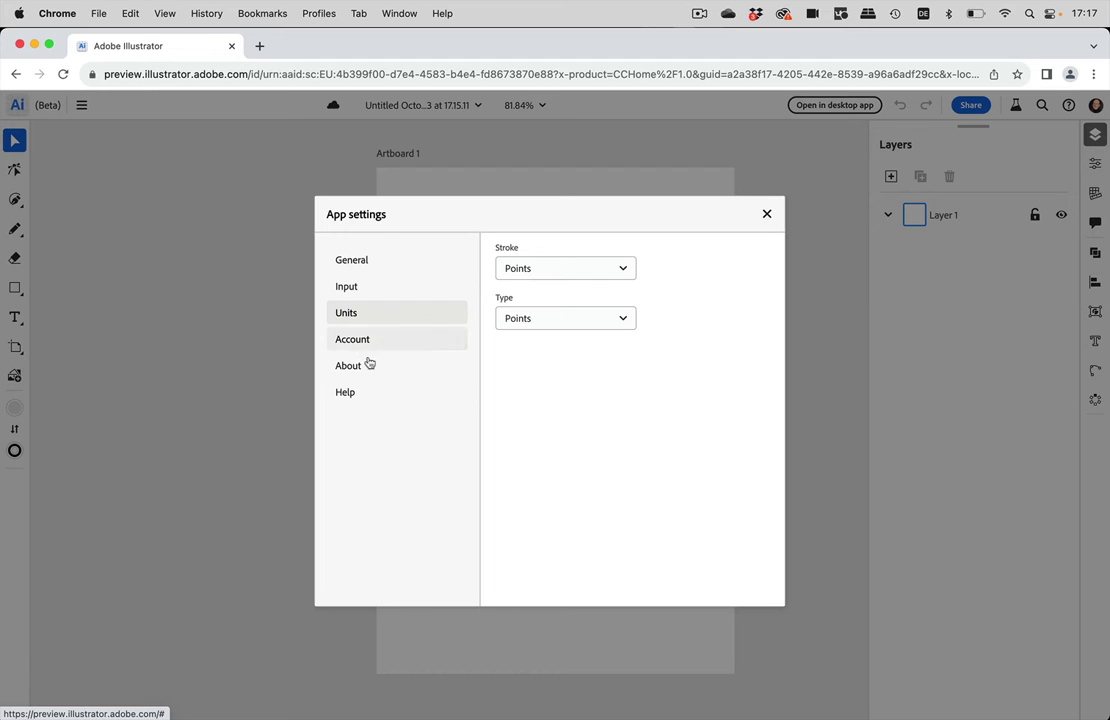
click(367, 397)
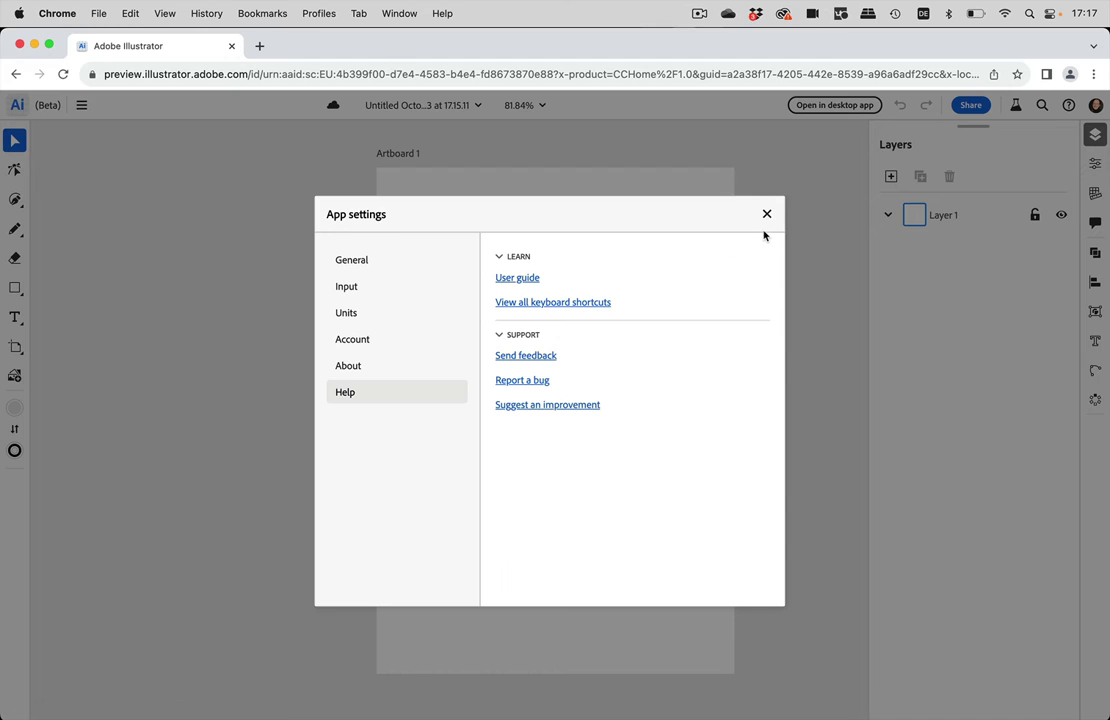
click(767, 214)
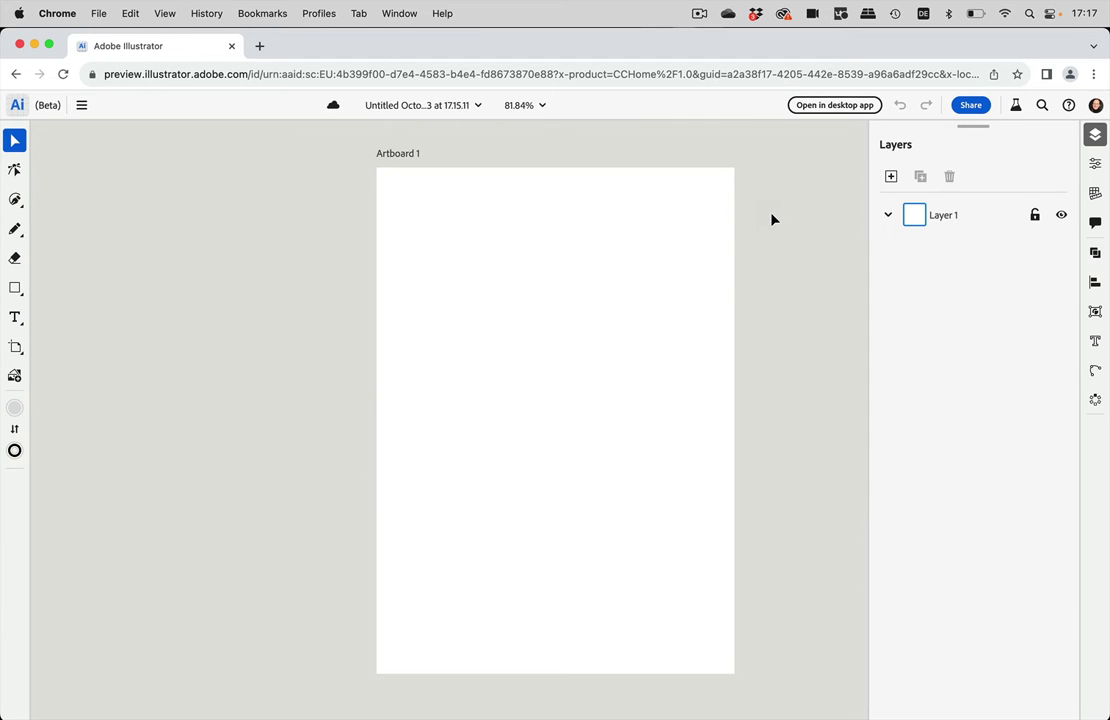
Glance at the Help panel, then choose Quick Pen tool (Beta) from the pen flyout
click(1069, 105)
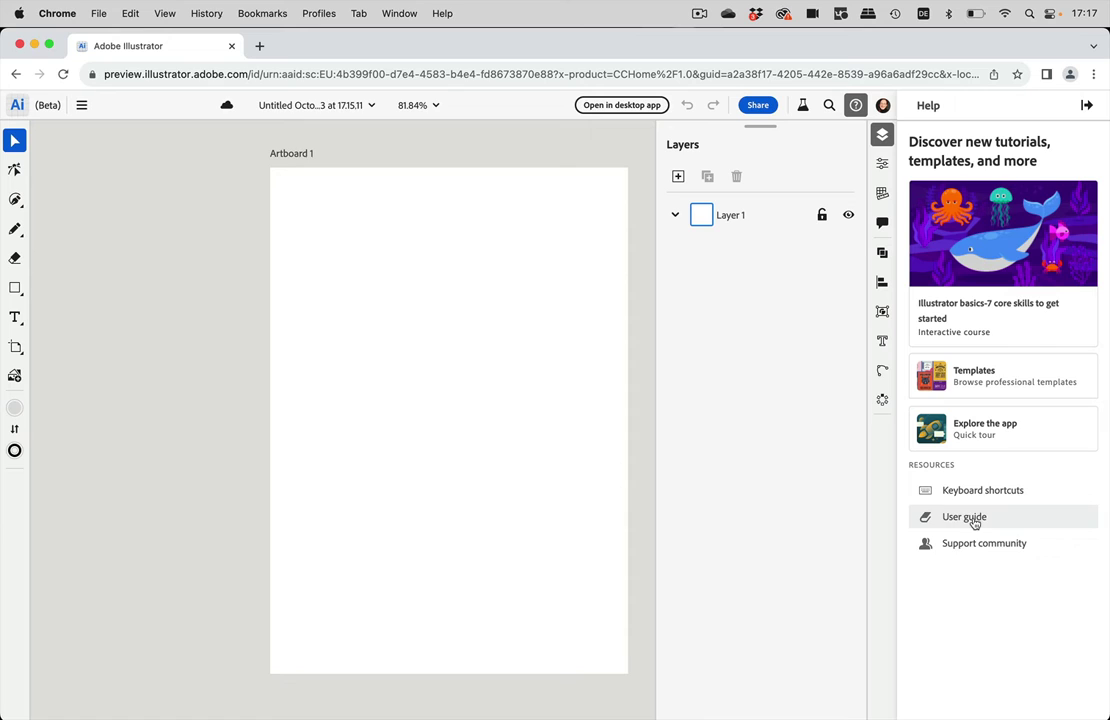
click(1088, 110)
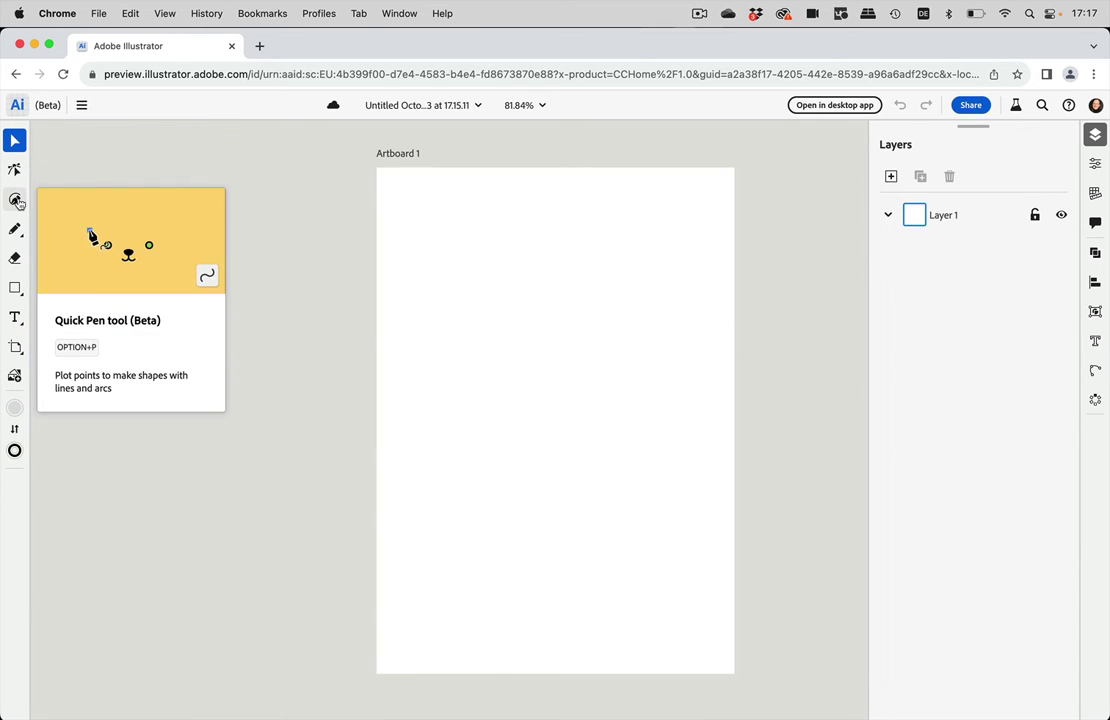
click(17, 201)
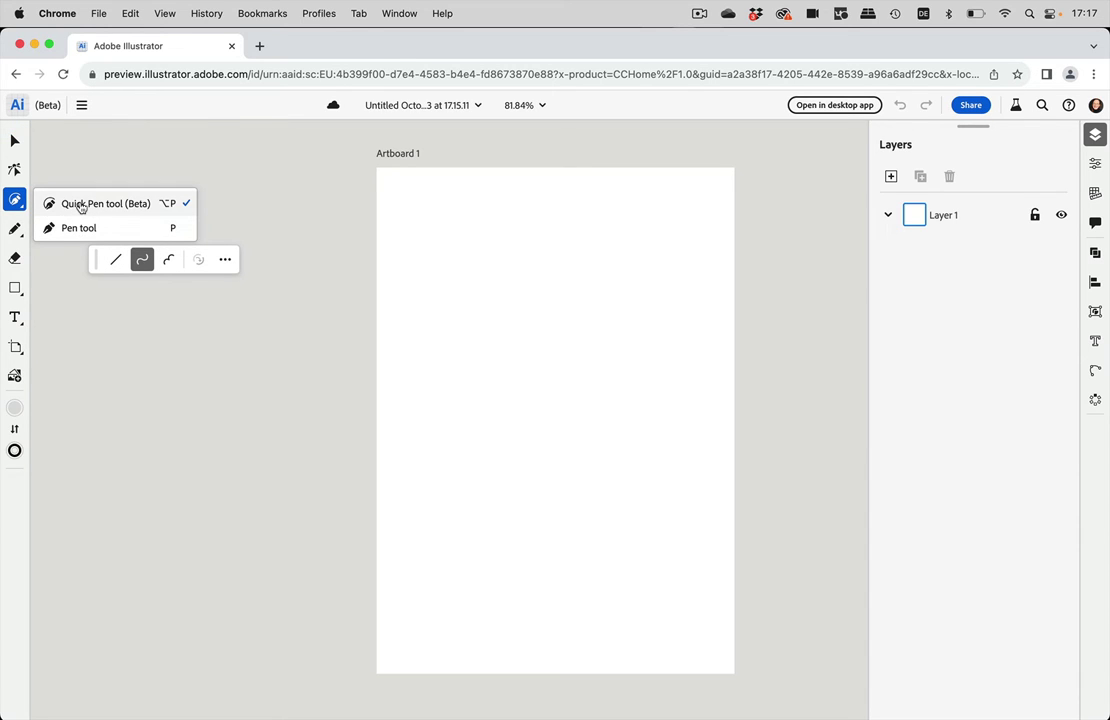
click(81, 205)
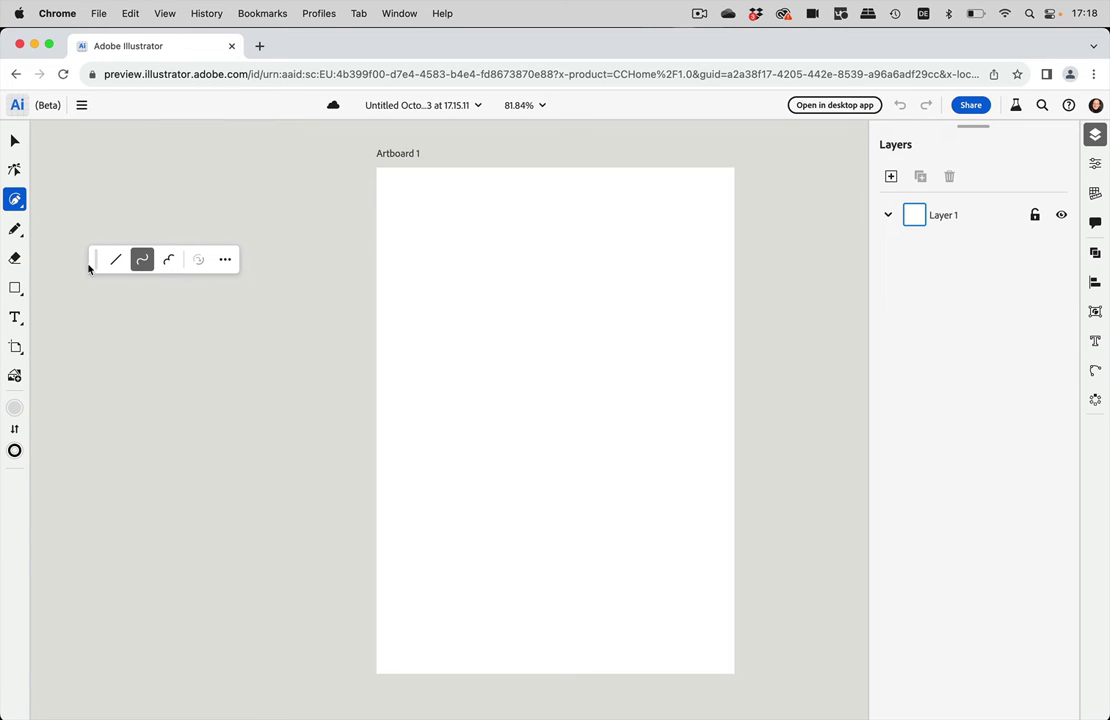
Using Quick Pen's Line mode, draw a closed four-cornered polygon on the artboard
drag(95, 266, 413, 287)
click(433, 281)
click(461, 401)
click(613, 305)
click(658, 391)
click(577, 487)
click(461, 401)
Draw a second closed straight-edged polygon above the first one
click(543, 231)
click(641, 224)
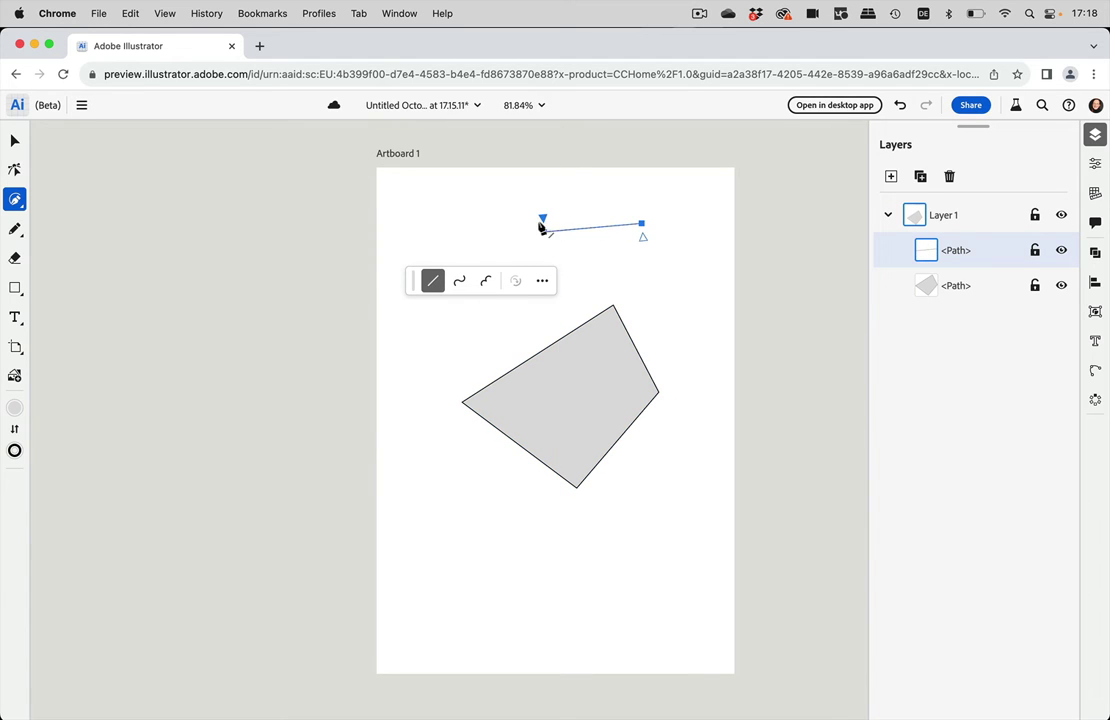
click(681, 277)
click(687, 347)
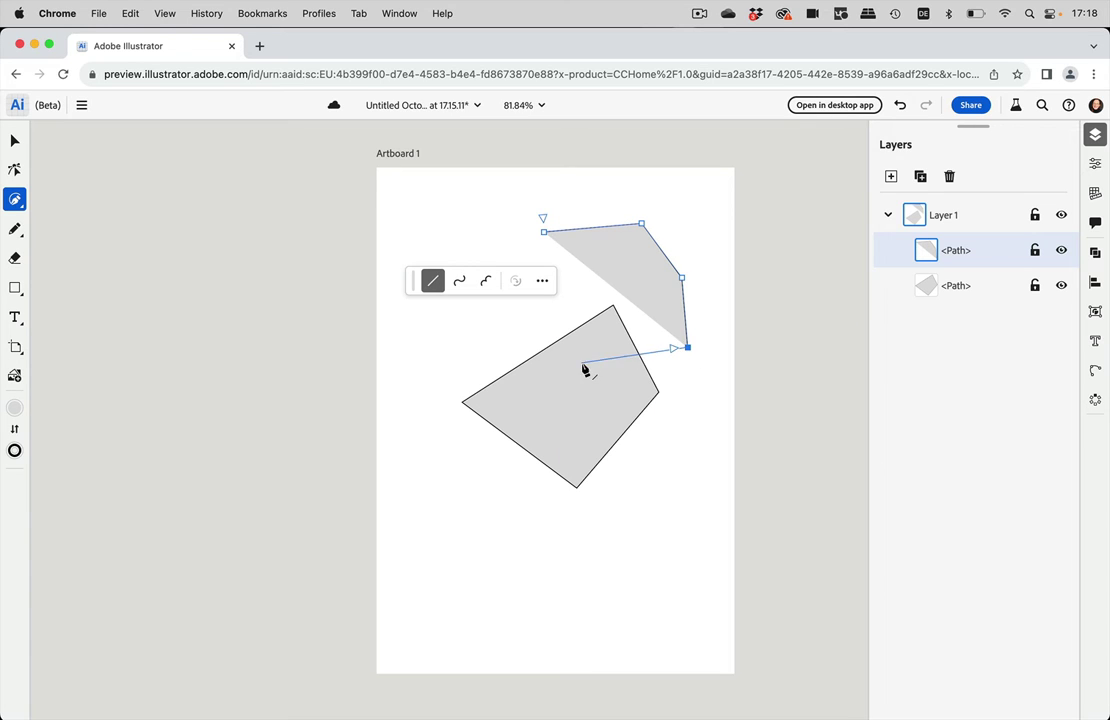
click(478, 332)
click(543, 232)
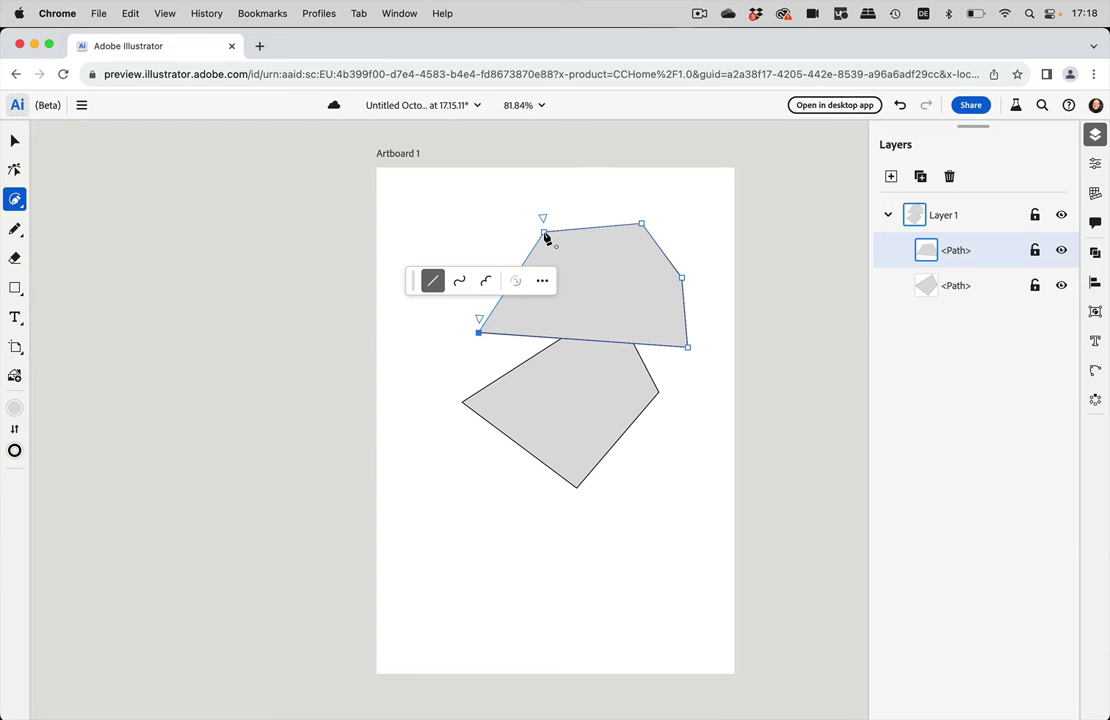
click(543, 229)
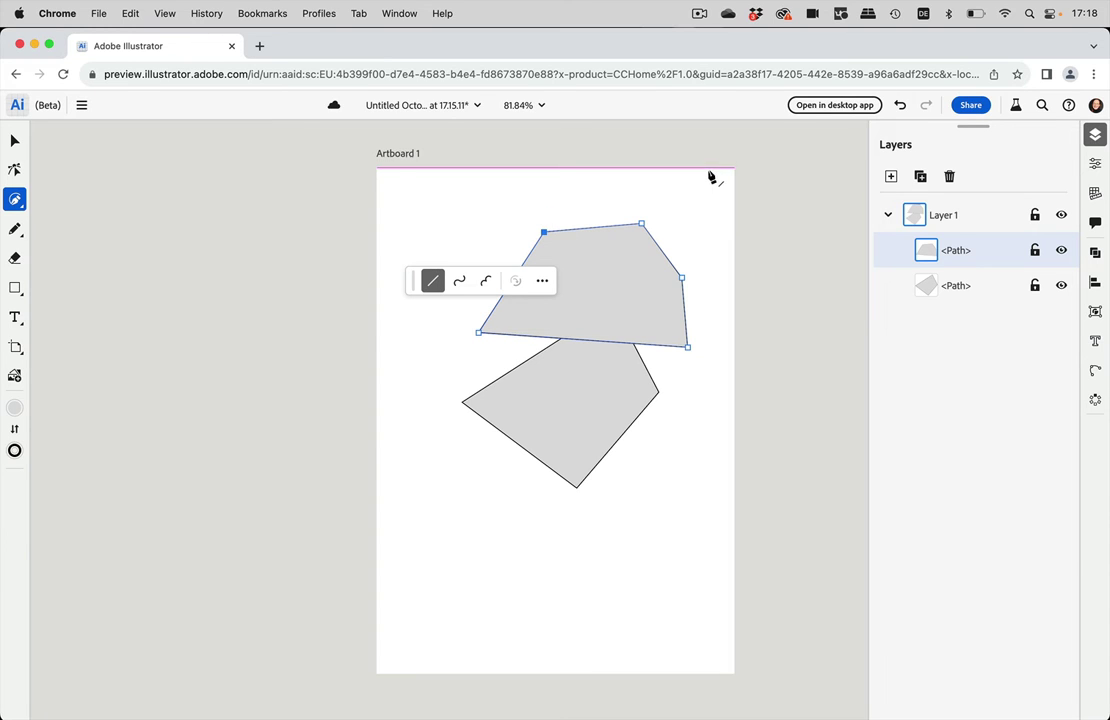
Switch to continuous-arc mode and draw a closed curvy blob below the polygons
click(460, 287)
click(429, 483)
click(506, 483)
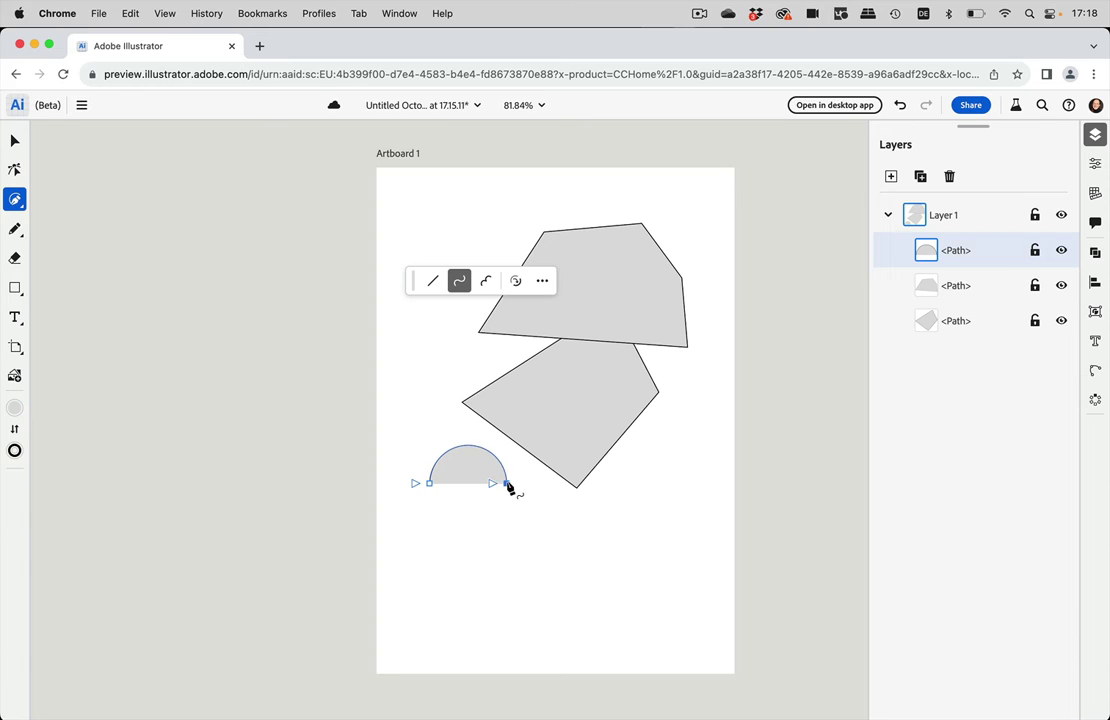
click(594, 499)
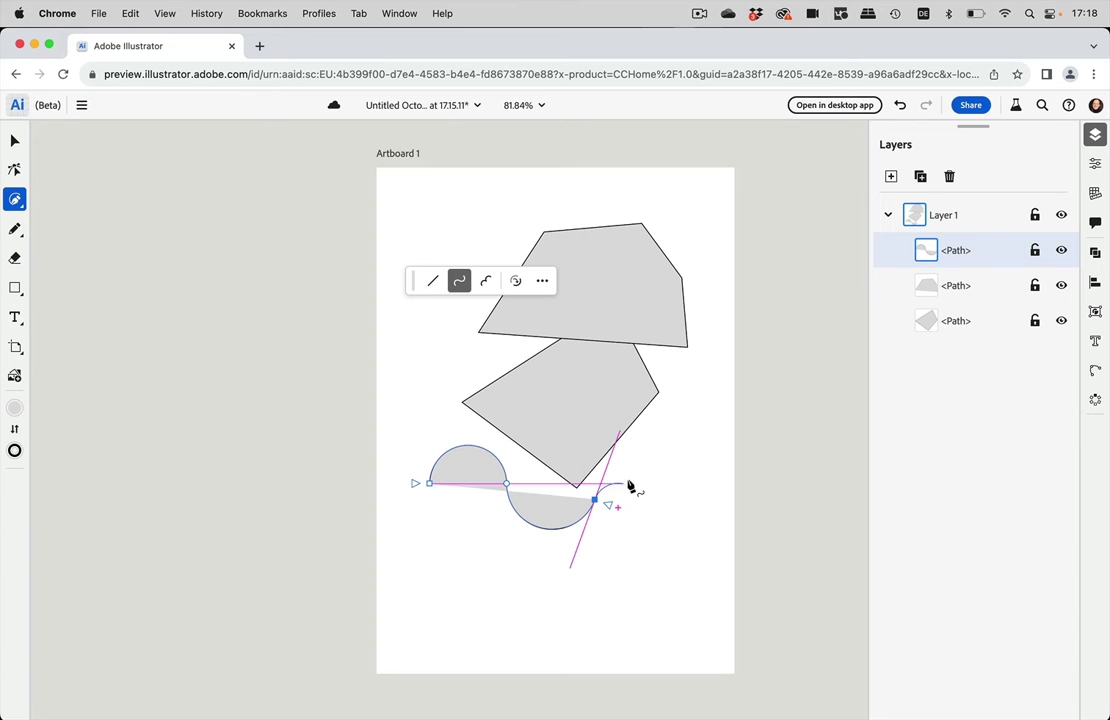
click(679, 480)
click(720, 567)
click(545, 617)
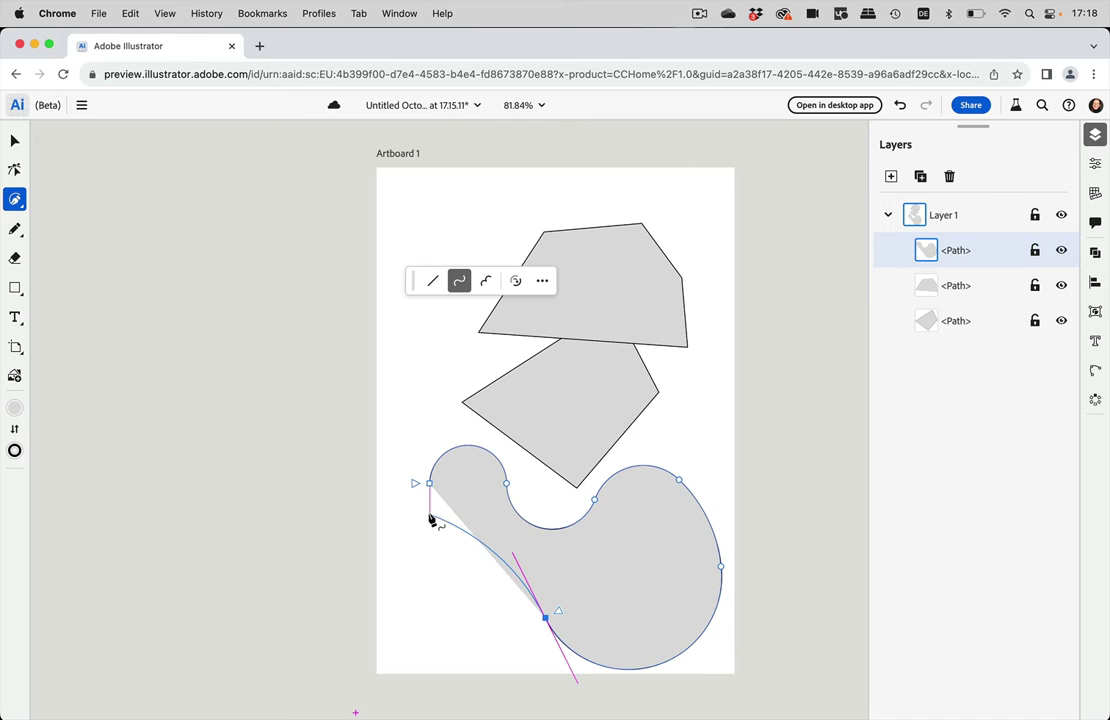
click(429, 484)
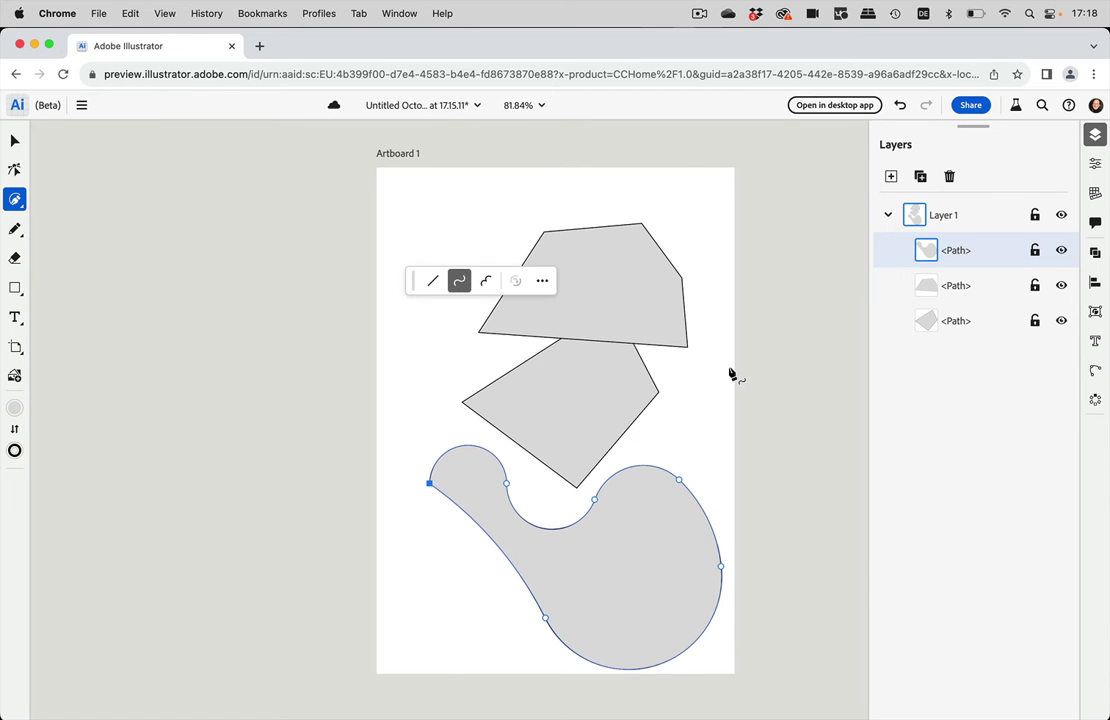
Switch to corner-arc mode and draw a closed scalloped cloud shape
click(486, 283)
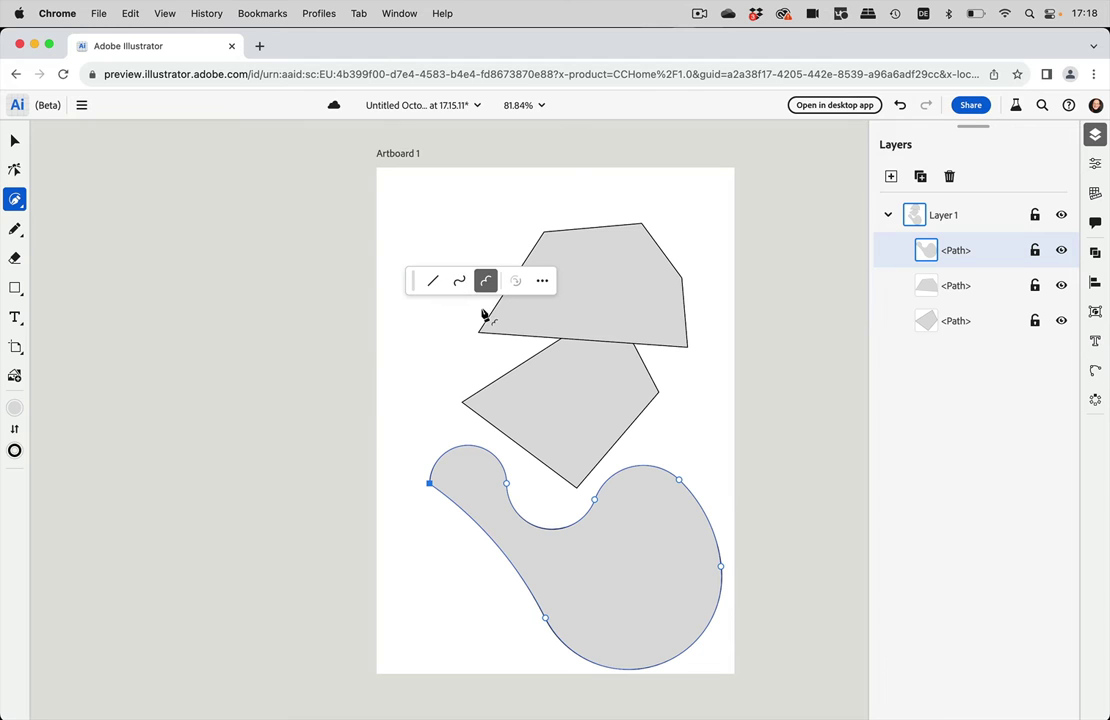
click(319, 425)
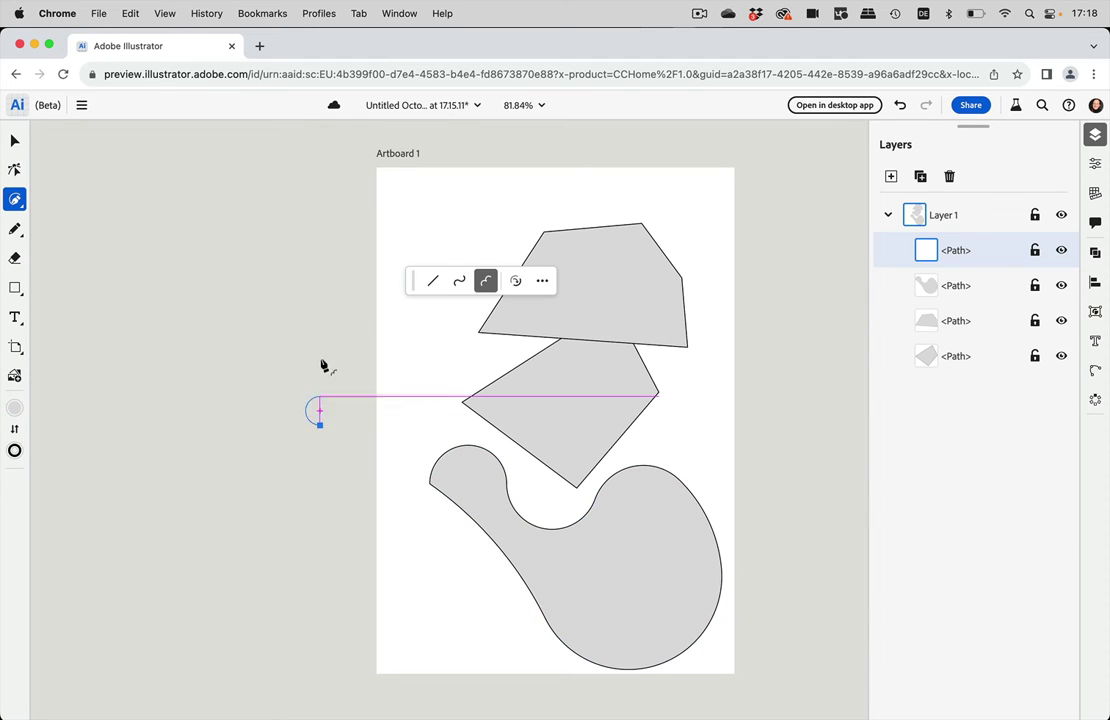
click(401, 384)
click(486, 369)
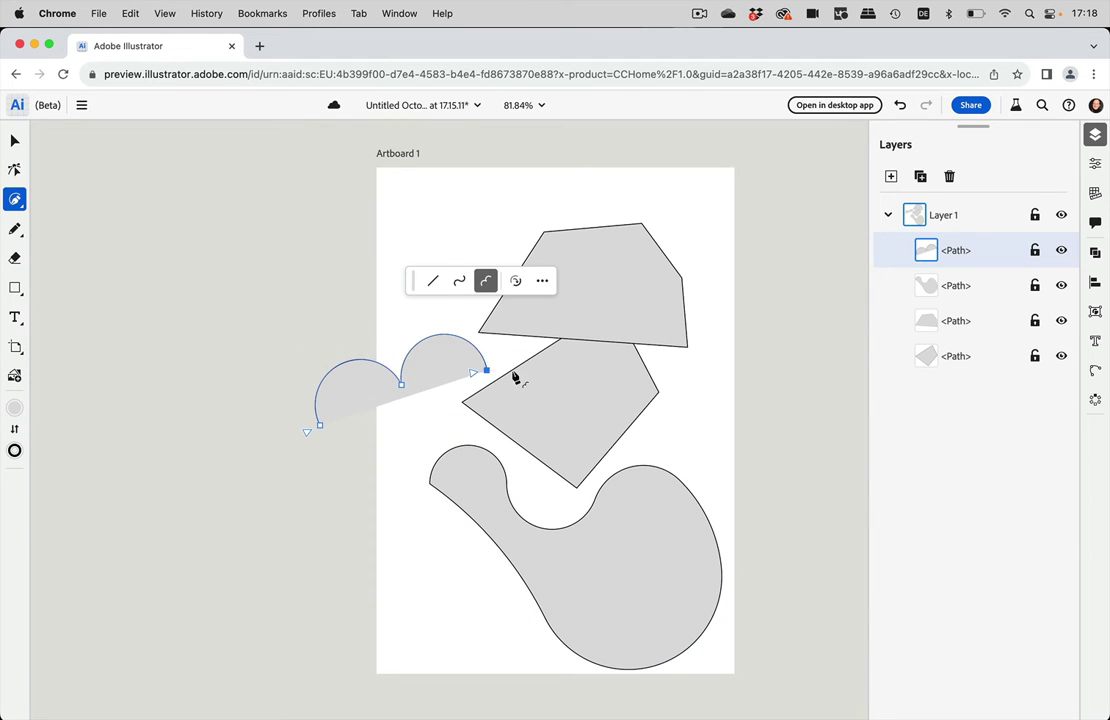
click(563, 425)
click(563, 509)
click(486, 597)
click(386, 585)
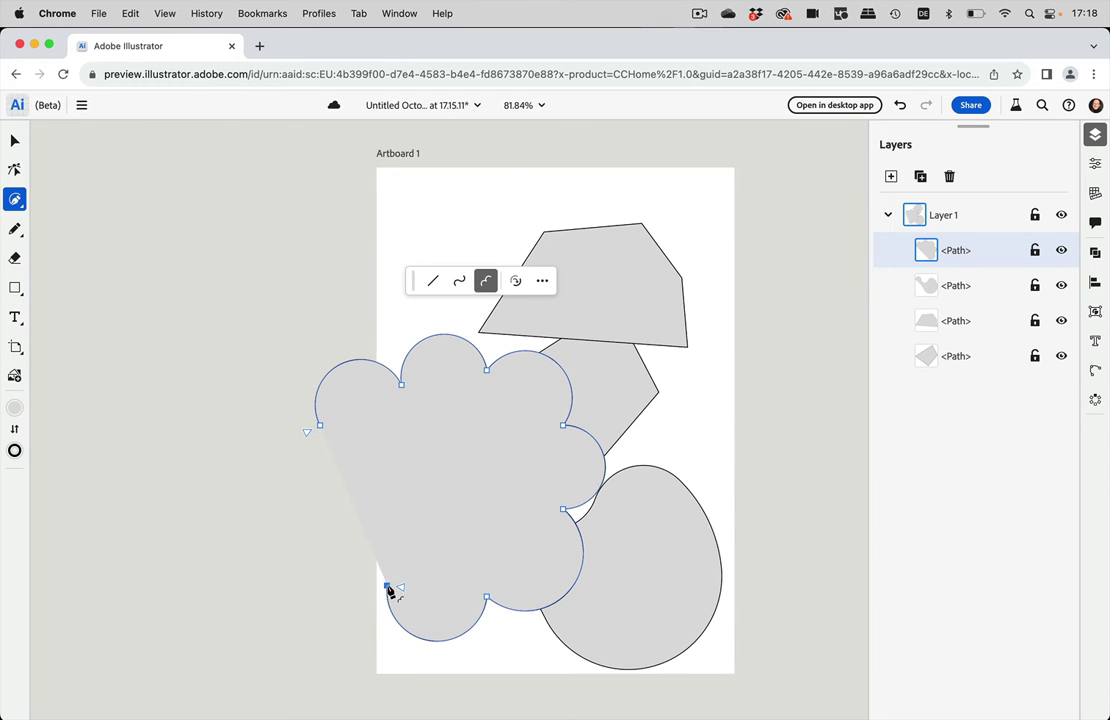
click(311, 518)
click(318, 428)
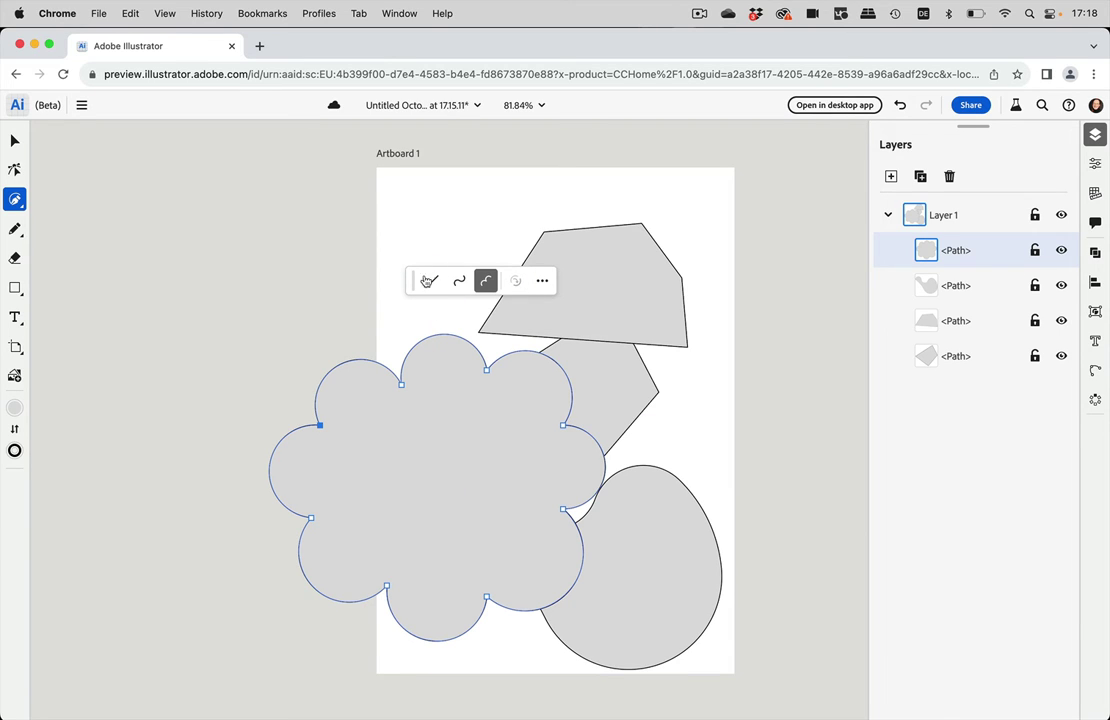
Add a Lorem ipsum area-text frame at top left and a 'Lorem Ipsum' point-type line above
click(15, 229)
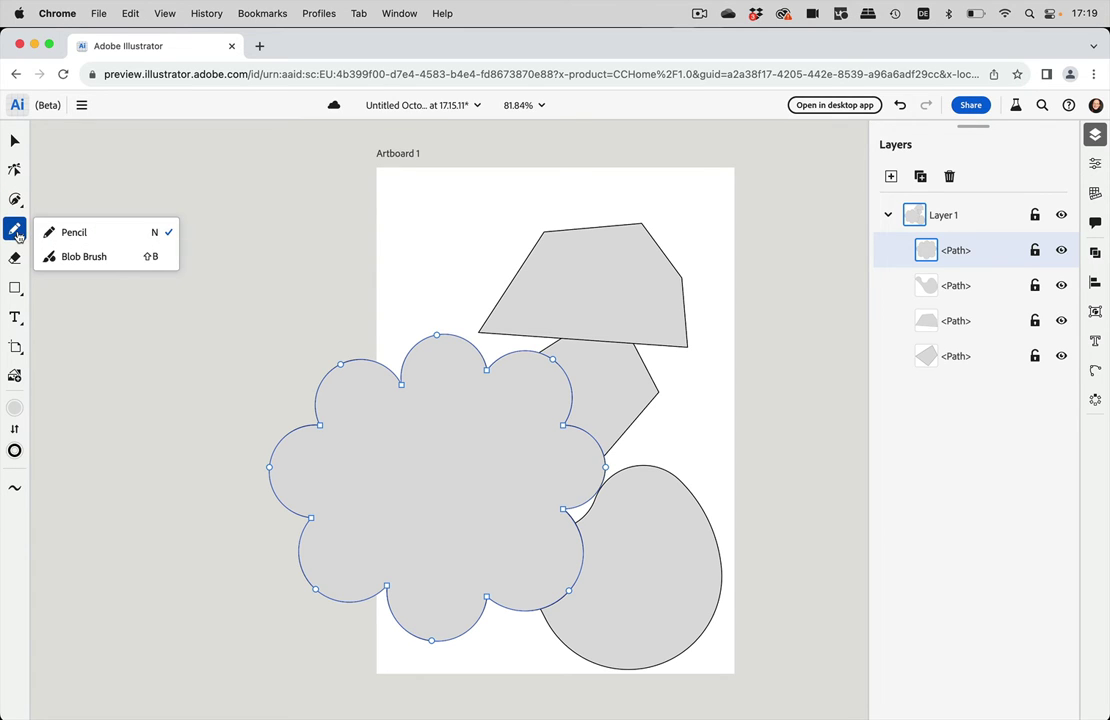
click(17, 235)
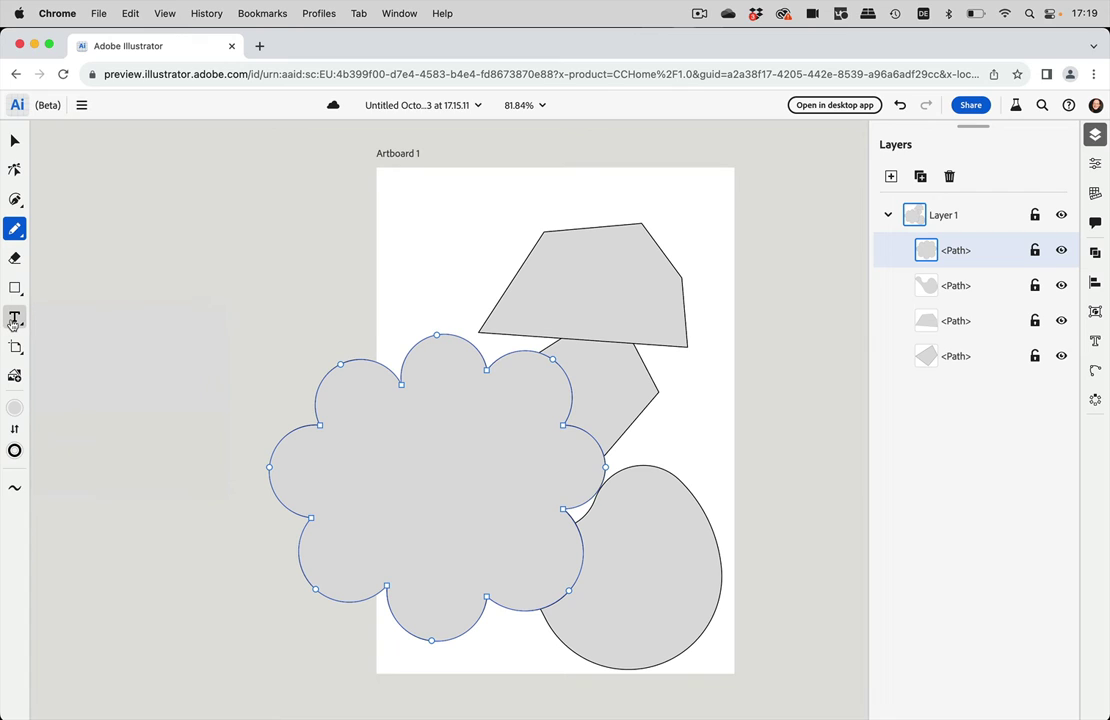
click(15, 317)
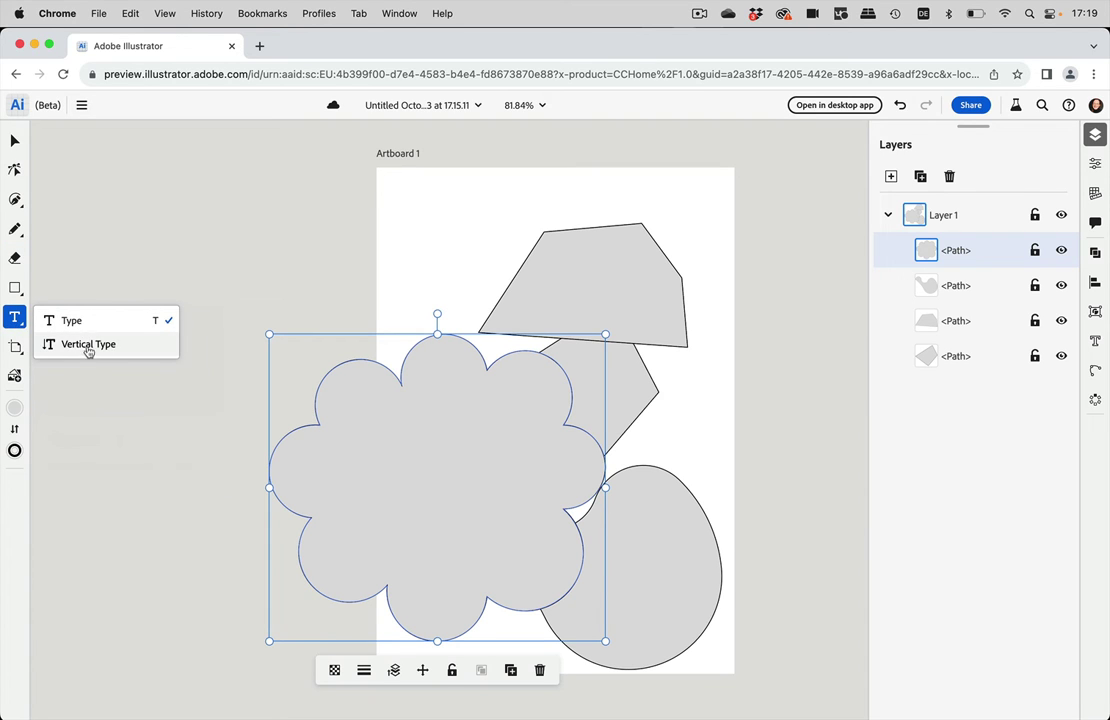
click(72, 321)
drag(410, 187, 533, 305)
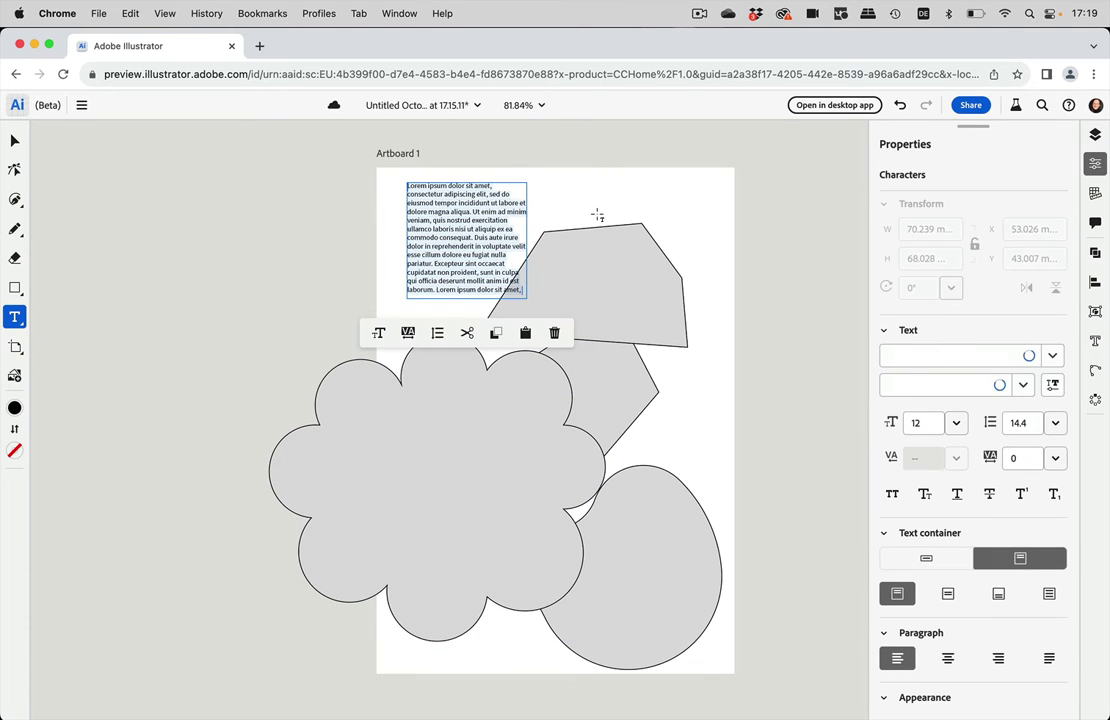
key(Escape)
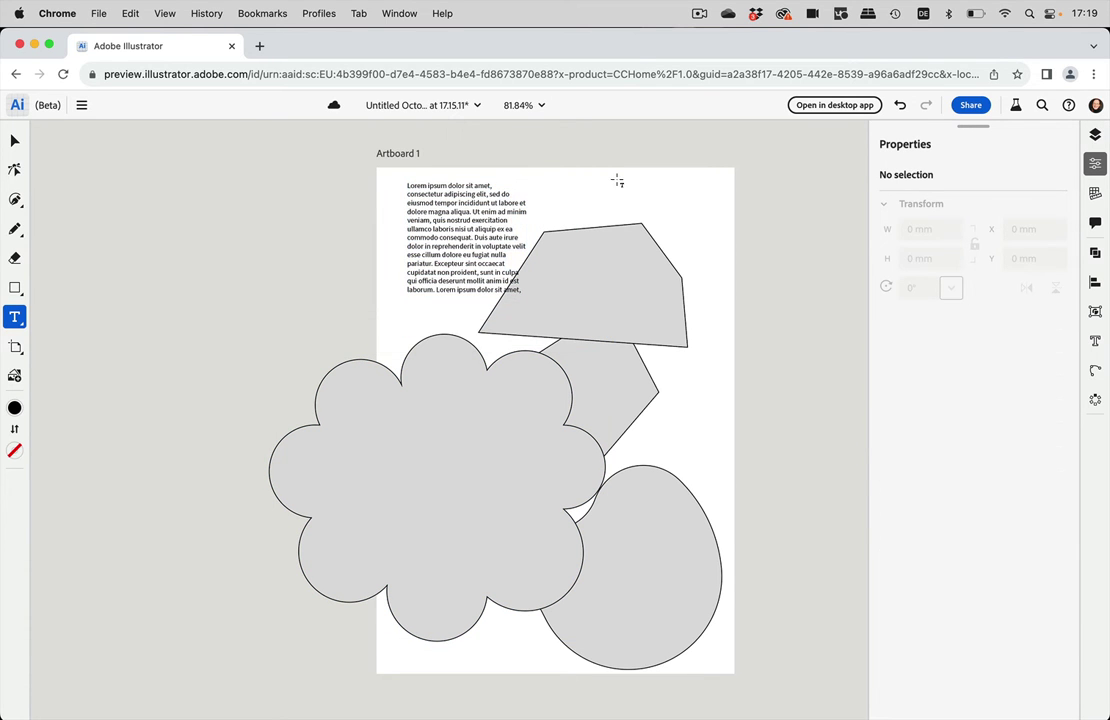
click(617, 180)
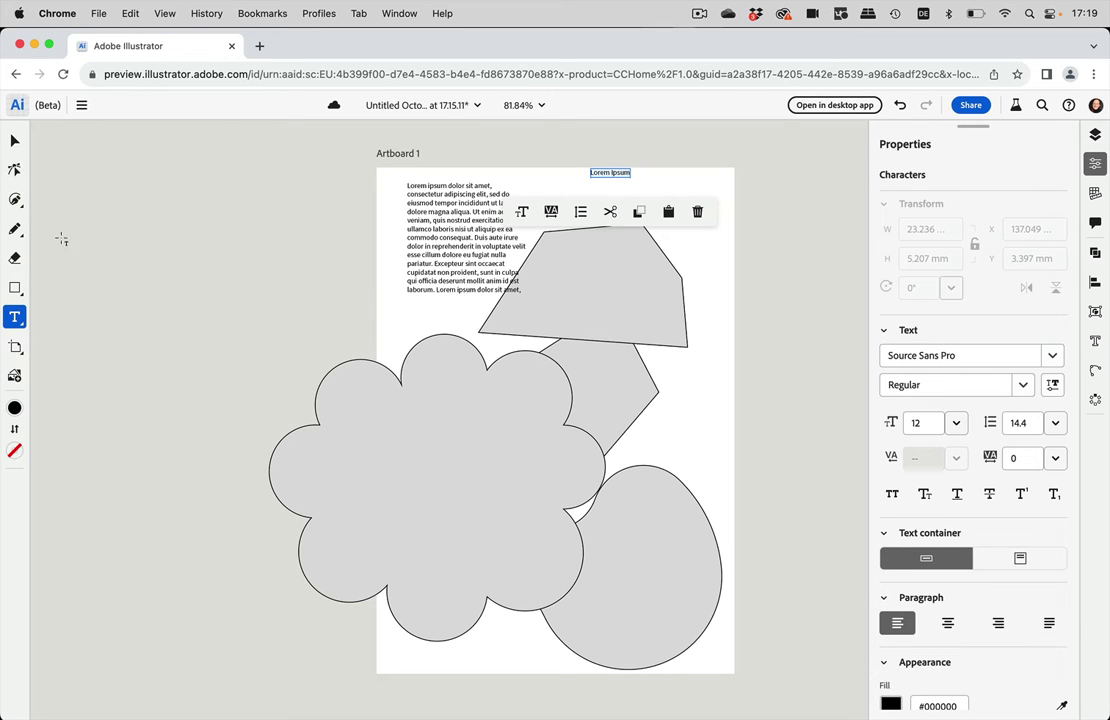
Drag out a roughly 92.56 × 110.42 mm Artboard 2 to the left of Artboard 1
click(14, 140)
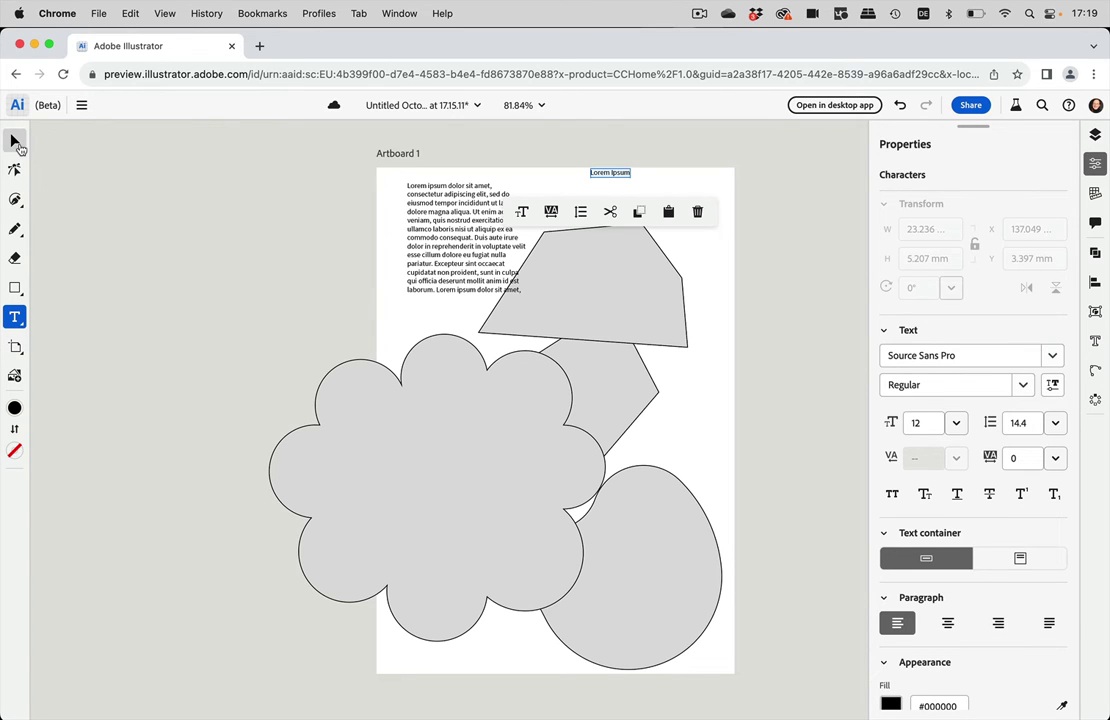
click(14, 347)
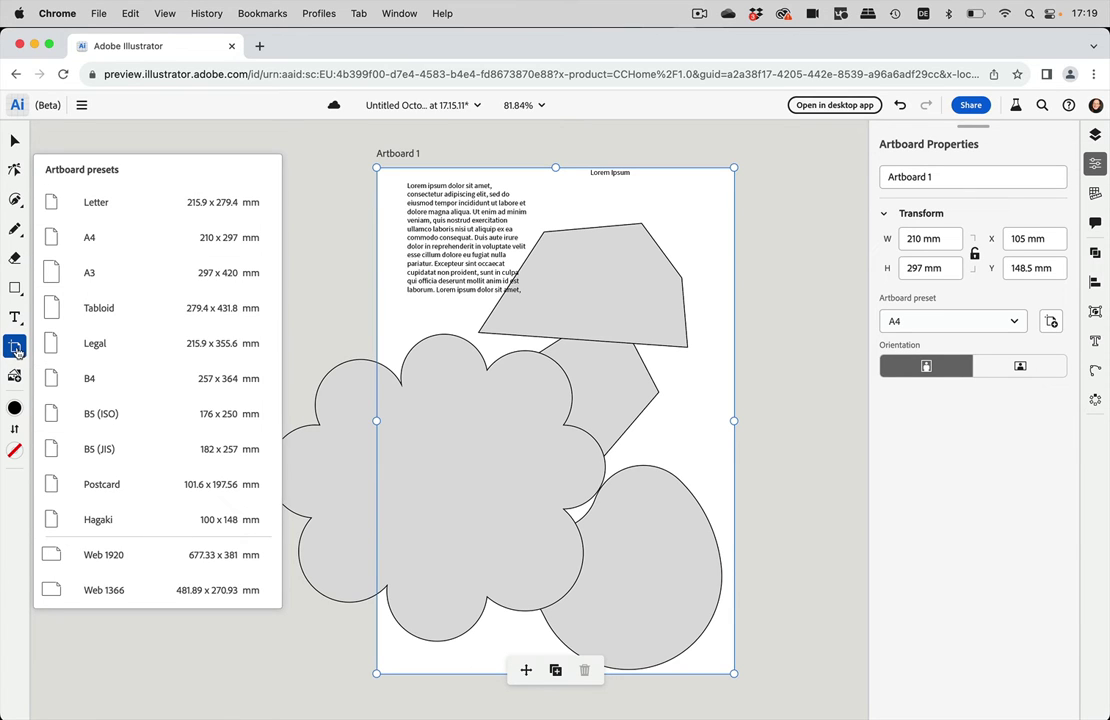
drag(160, 188, 316, 374)
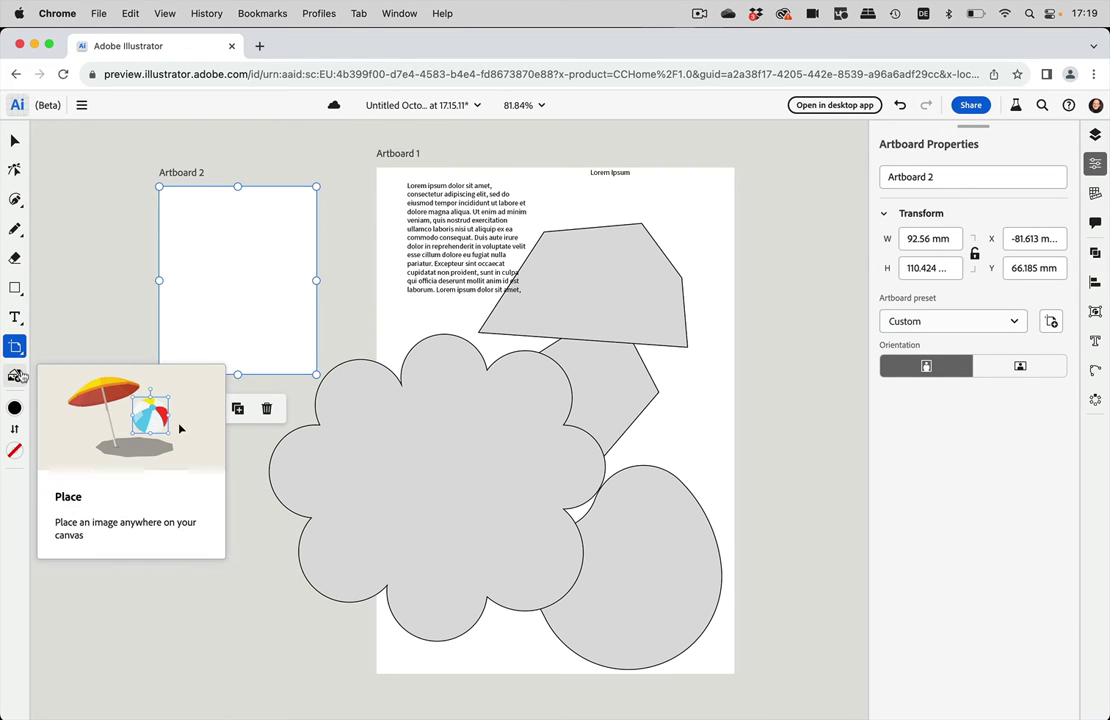
click(15, 140)
click(399, 448)
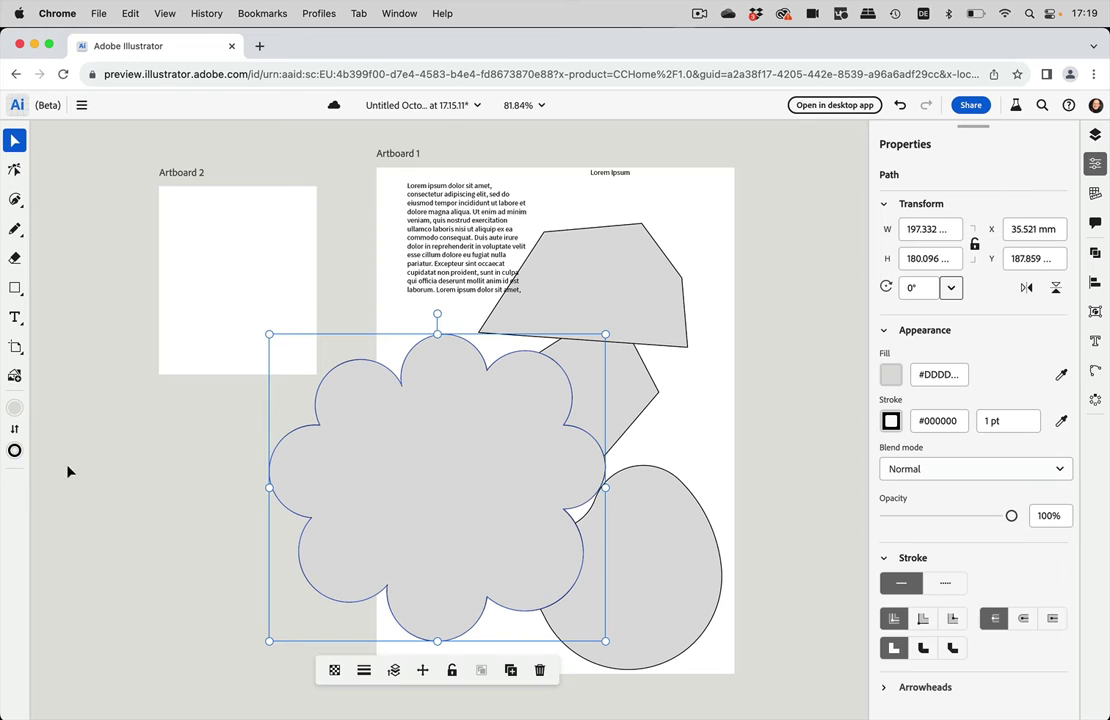
Change the cloud's fill type from solid grey to linear gradient, then to freeform gradient
click(15, 408)
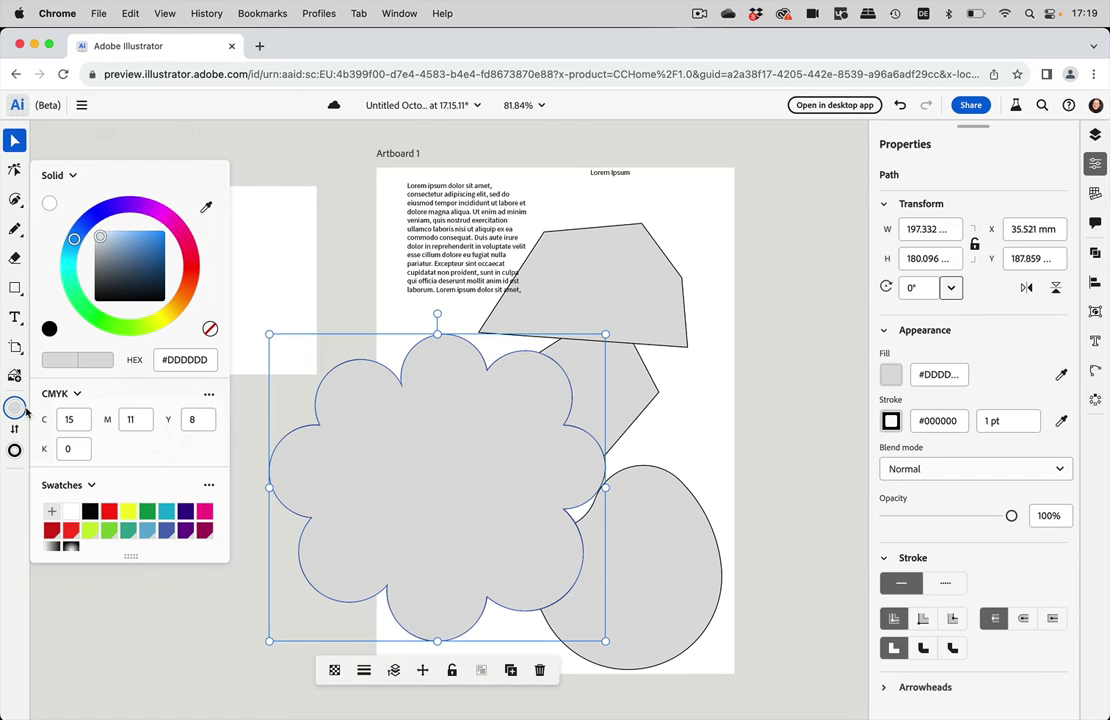
click(74, 177)
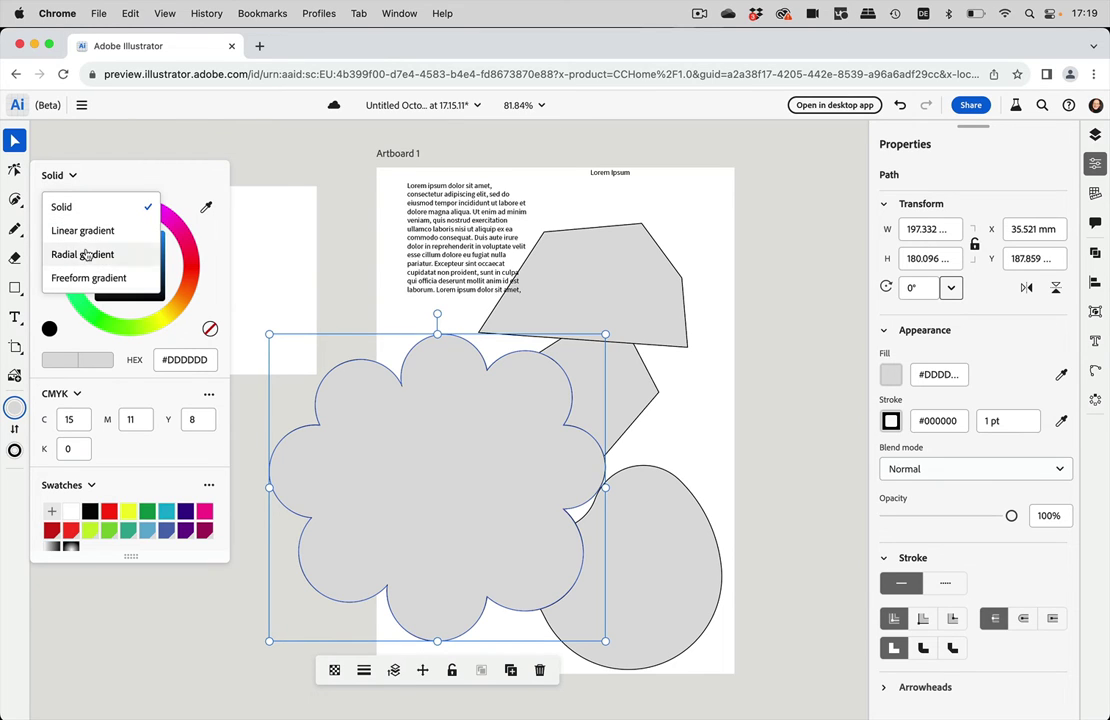
click(94, 231)
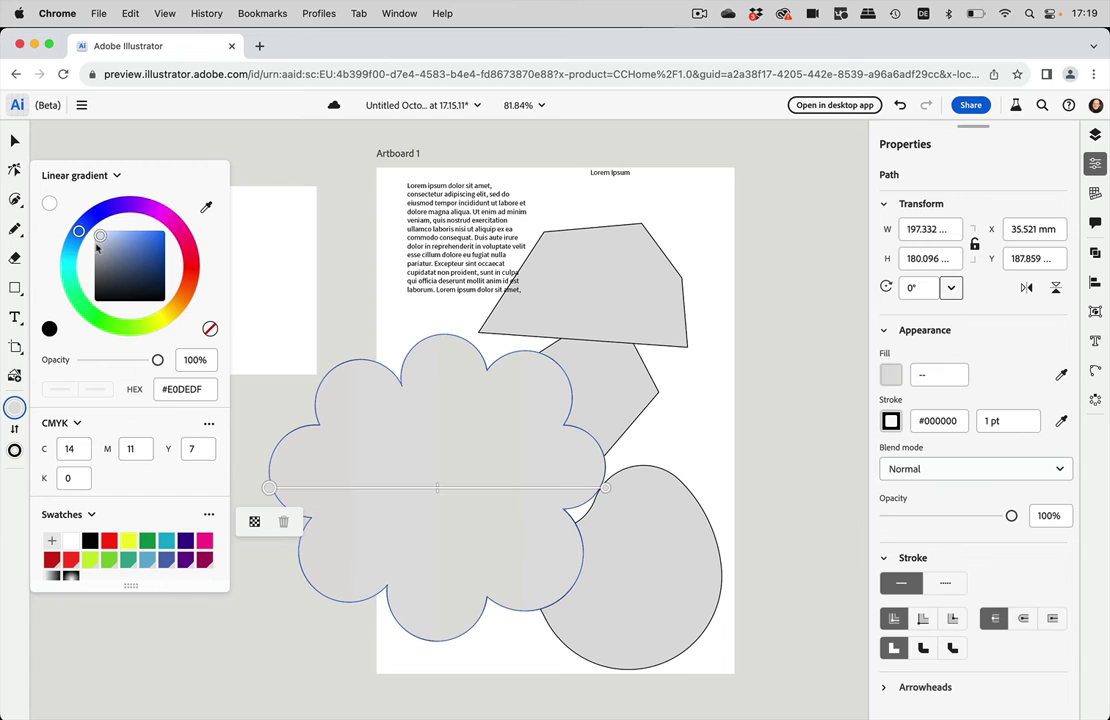
click(80, 176)
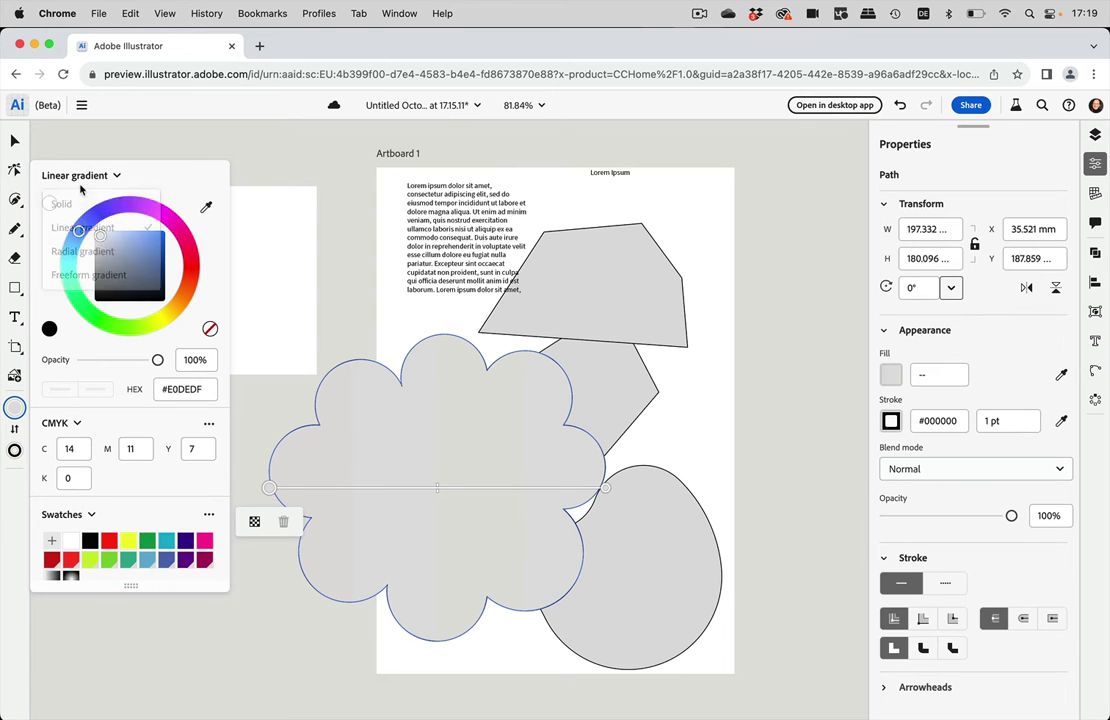
click(80, 280)
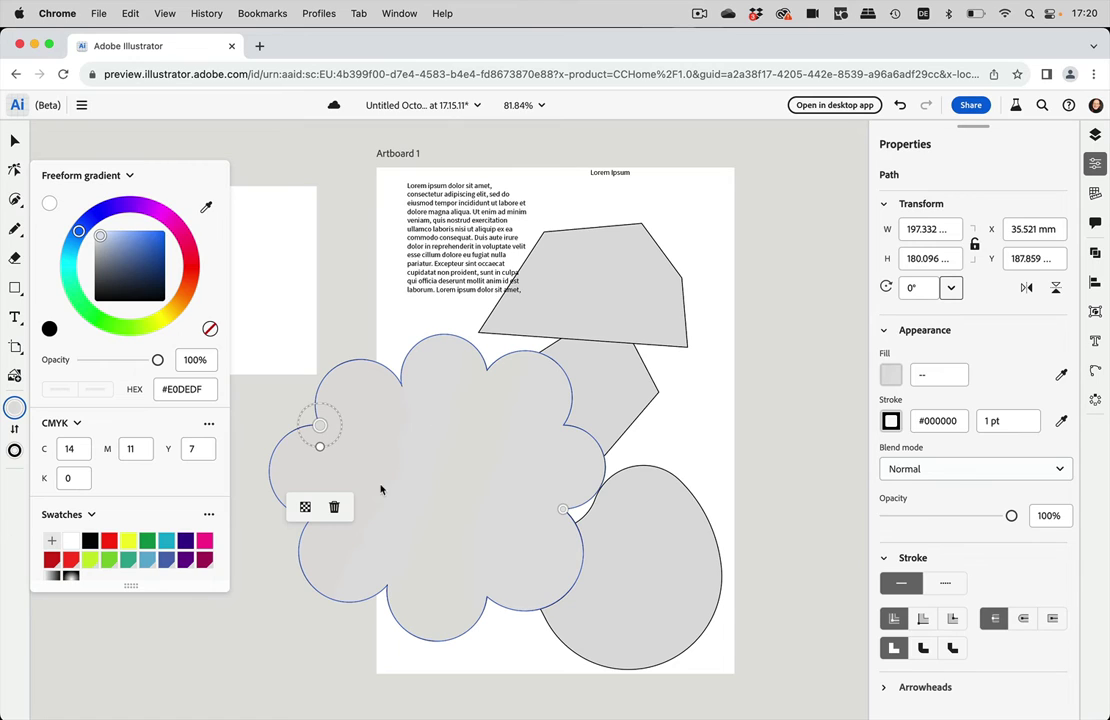
Add two gradient points on the cloud and make the lower one dark blue #566A9C
click(440, 440)
click(536, 474)
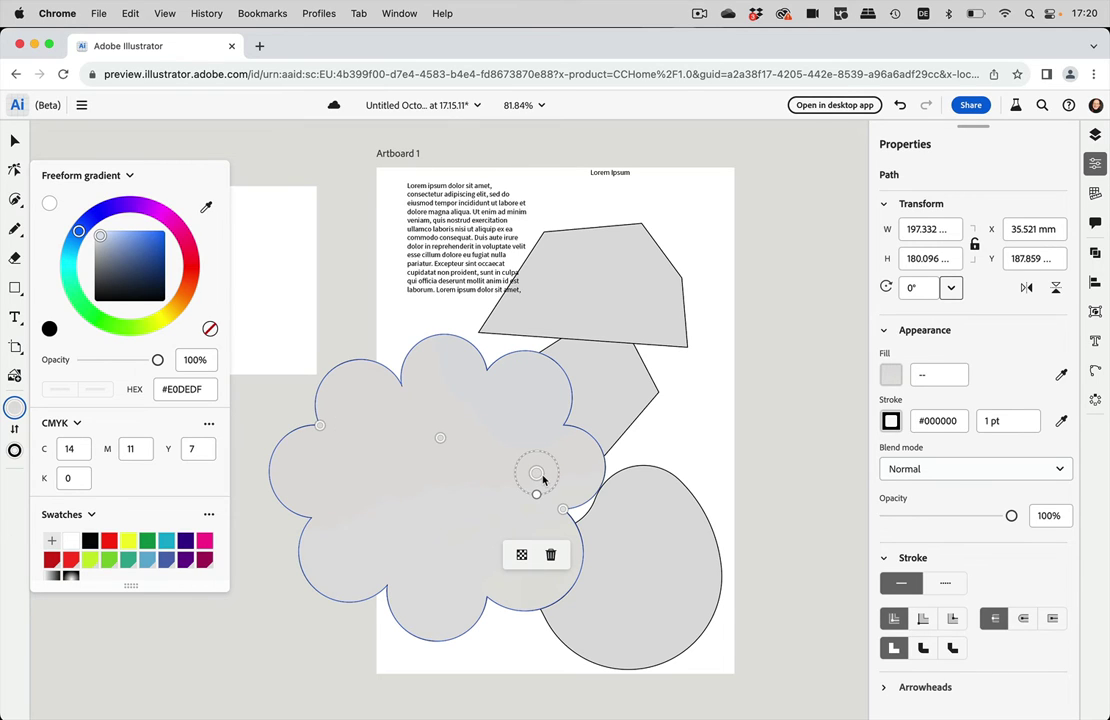
drag(536, 474, 473, 521)
click(145, 245)
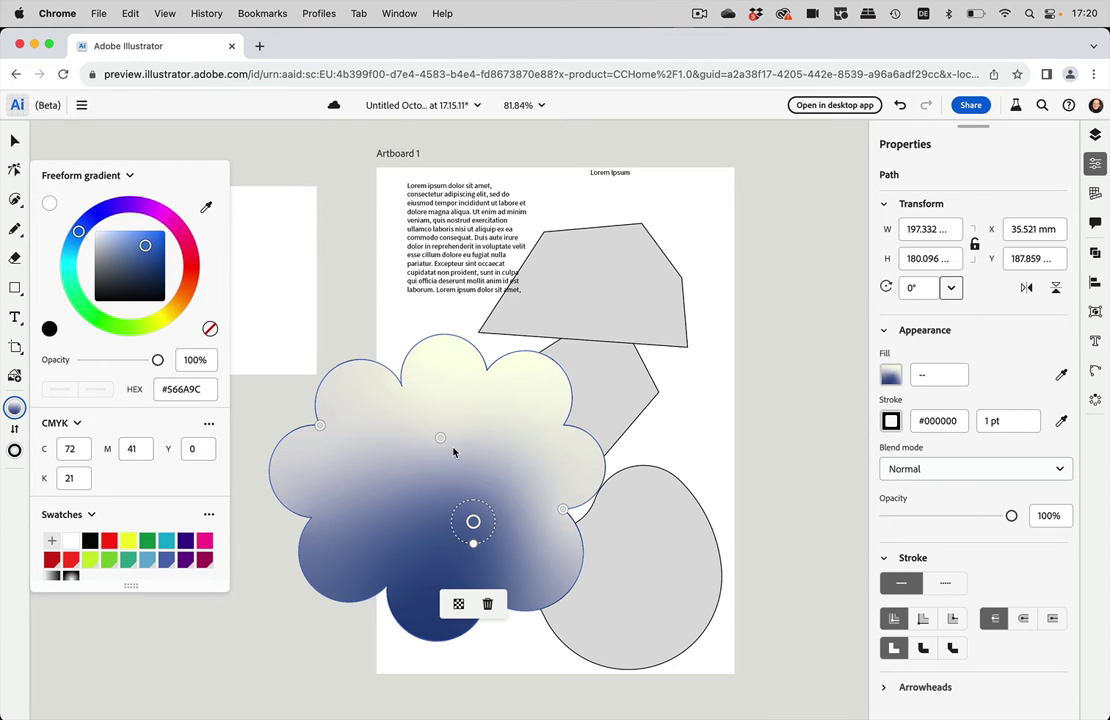
Make the upper gradient point strong yellow #E0D136 and widen its spread across the cloud
click(440, 440)
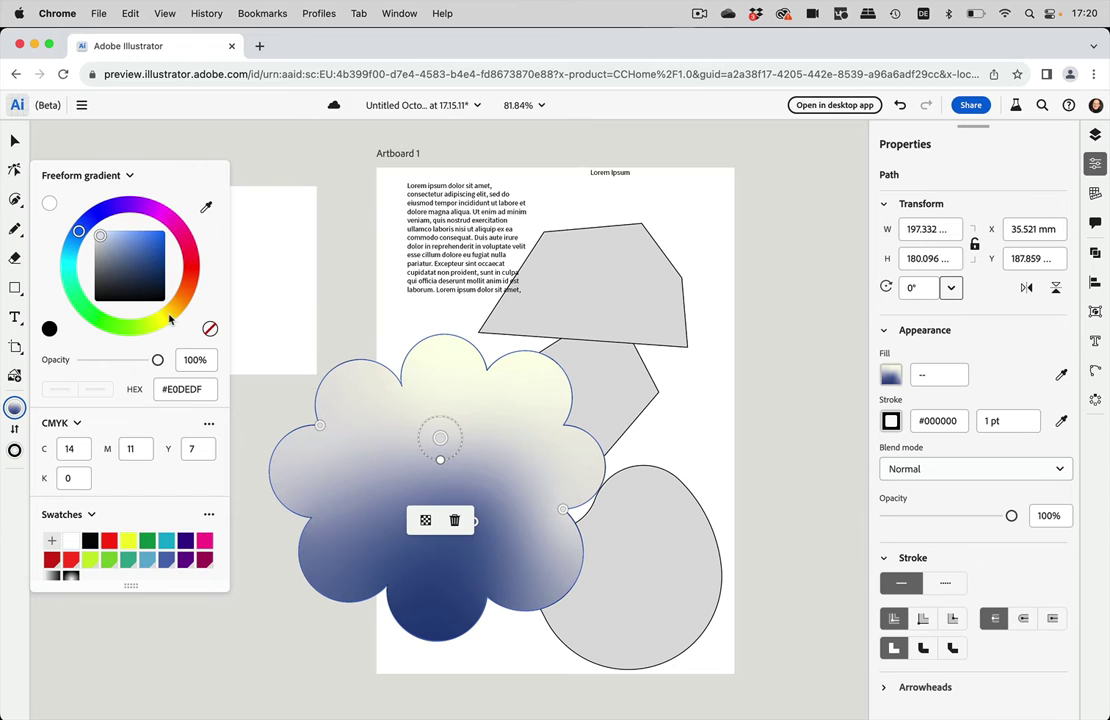
click(169, 316)
click(155, 238)
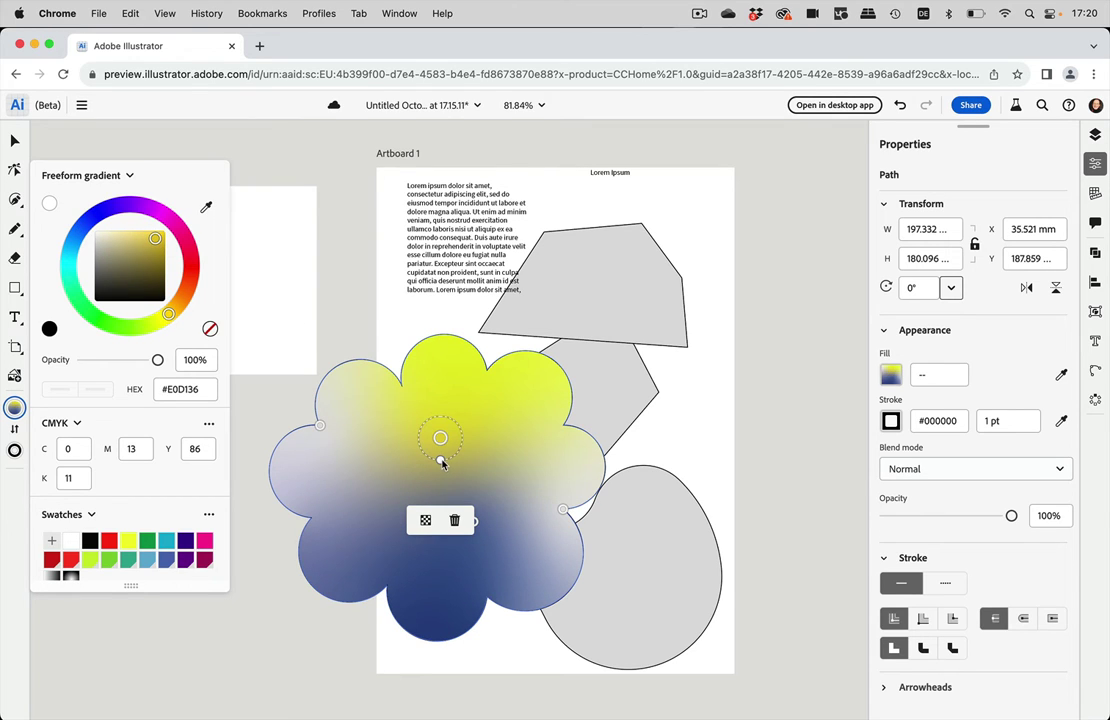
drag(443, 464, 443, 490)
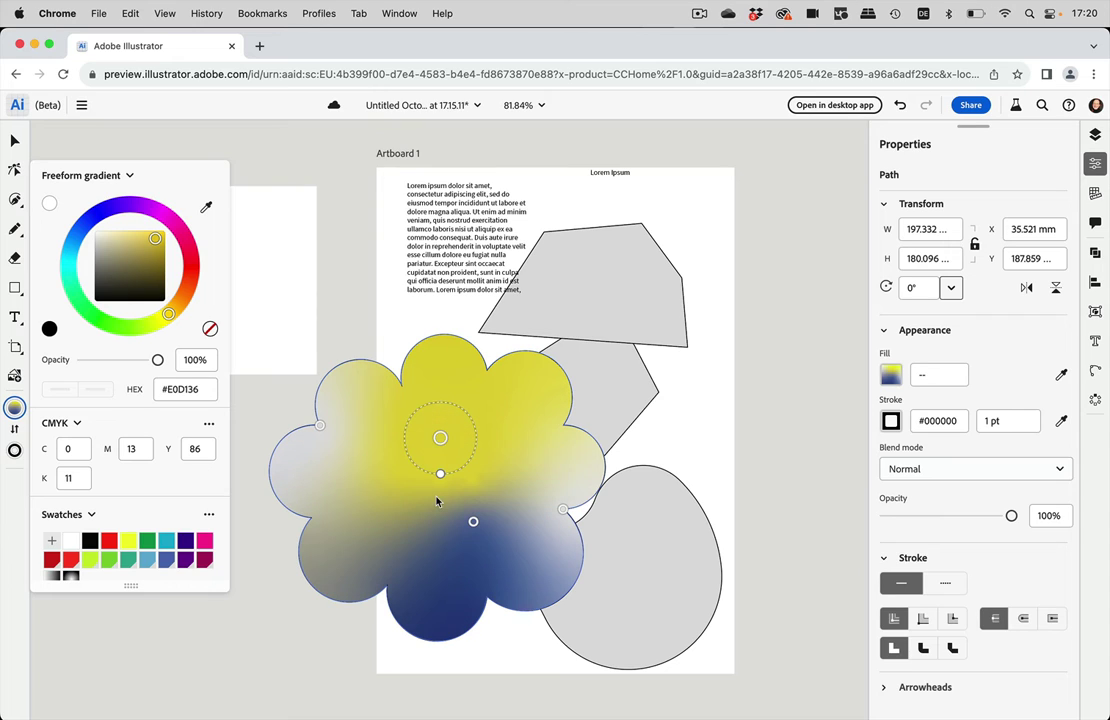
Show CMYK sliders and swatch display options, then select the whole cloud
mouse_move(412, 432)
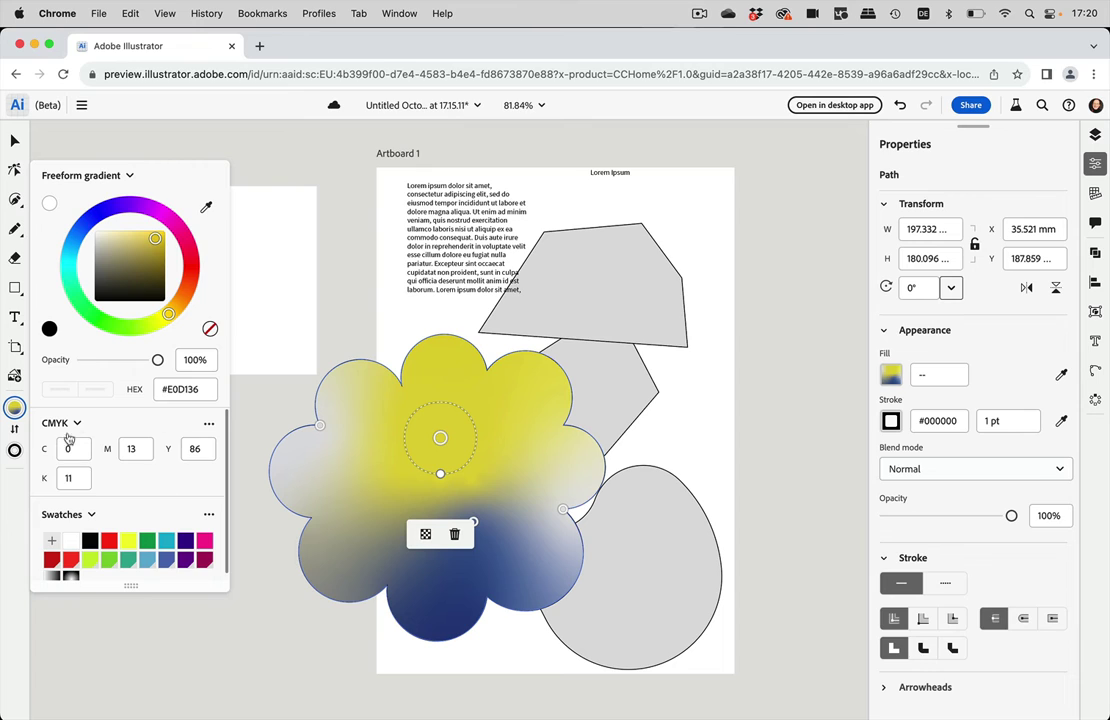
click(212, 427)
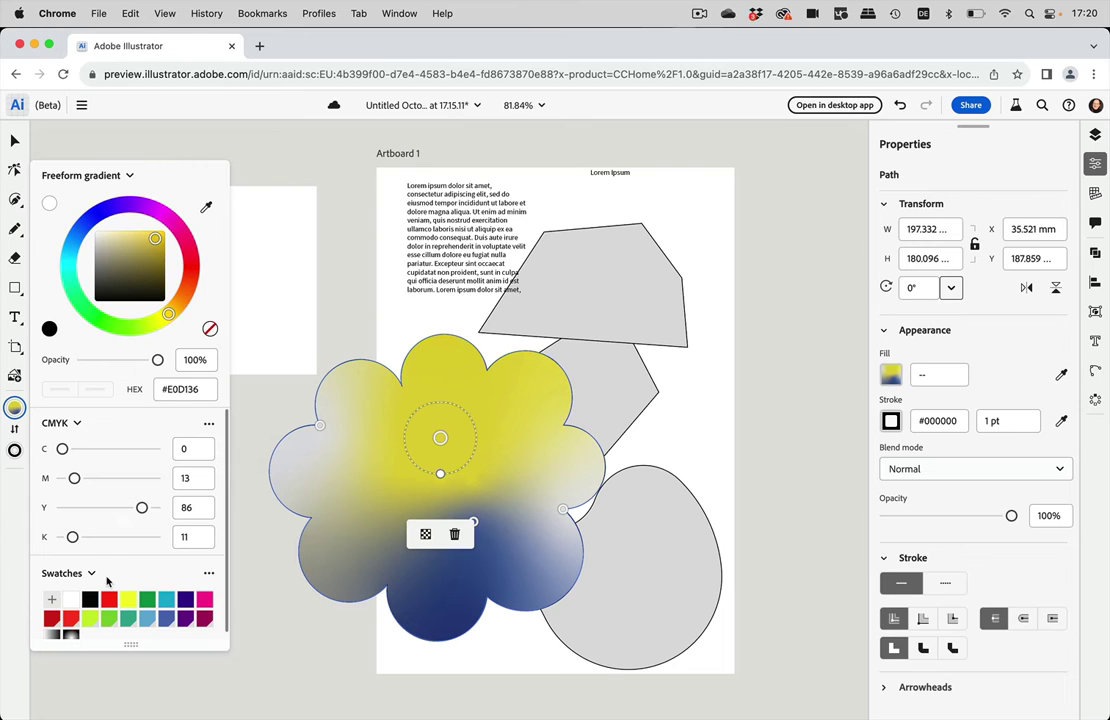
scroll(108, 580, down, 1)
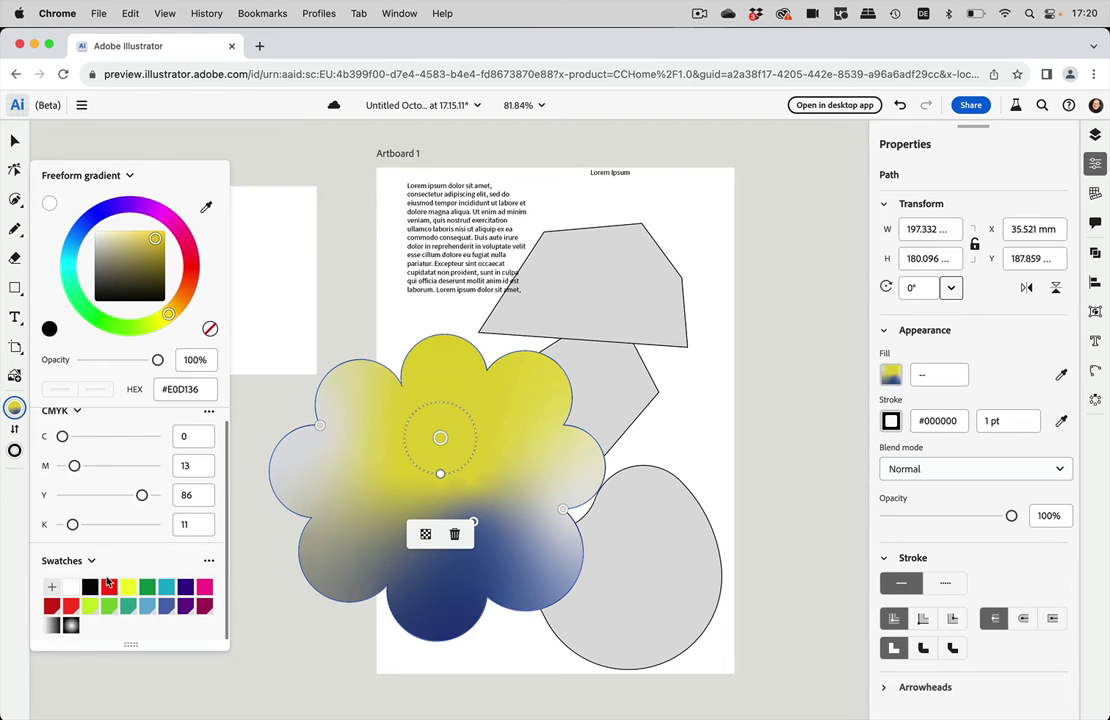
click(210, 564)
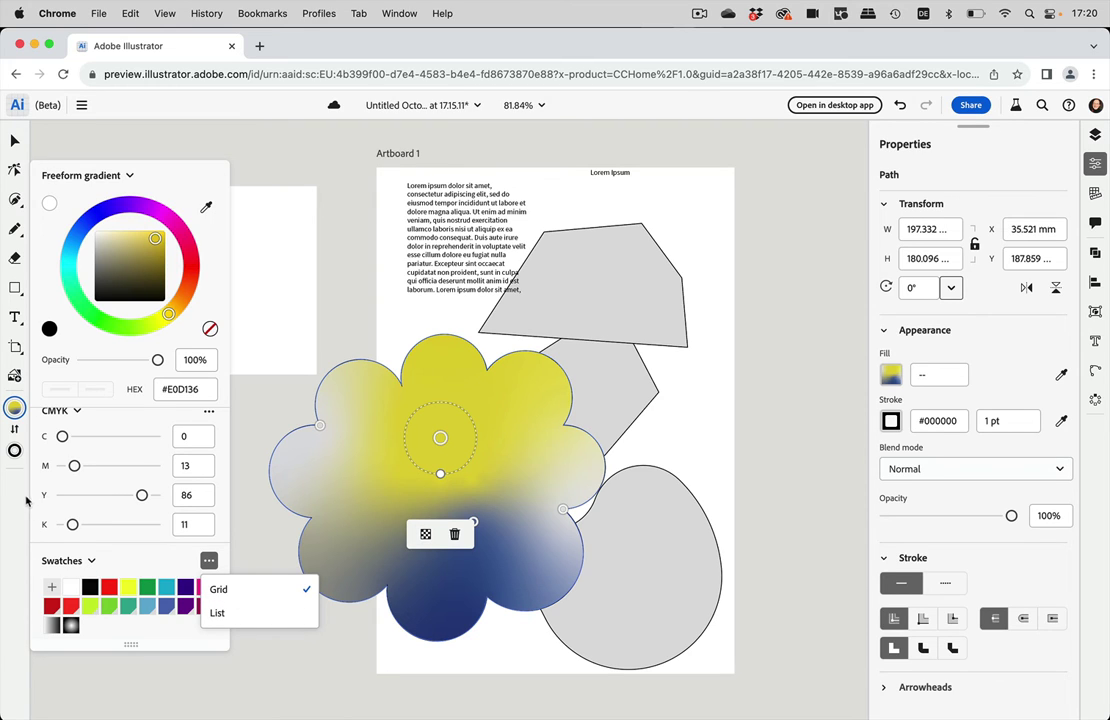
click(15, 410)
Check the cloud's stroke colour and Layers panel, then expand the stroke's Arrowheads section
click(15, 451)
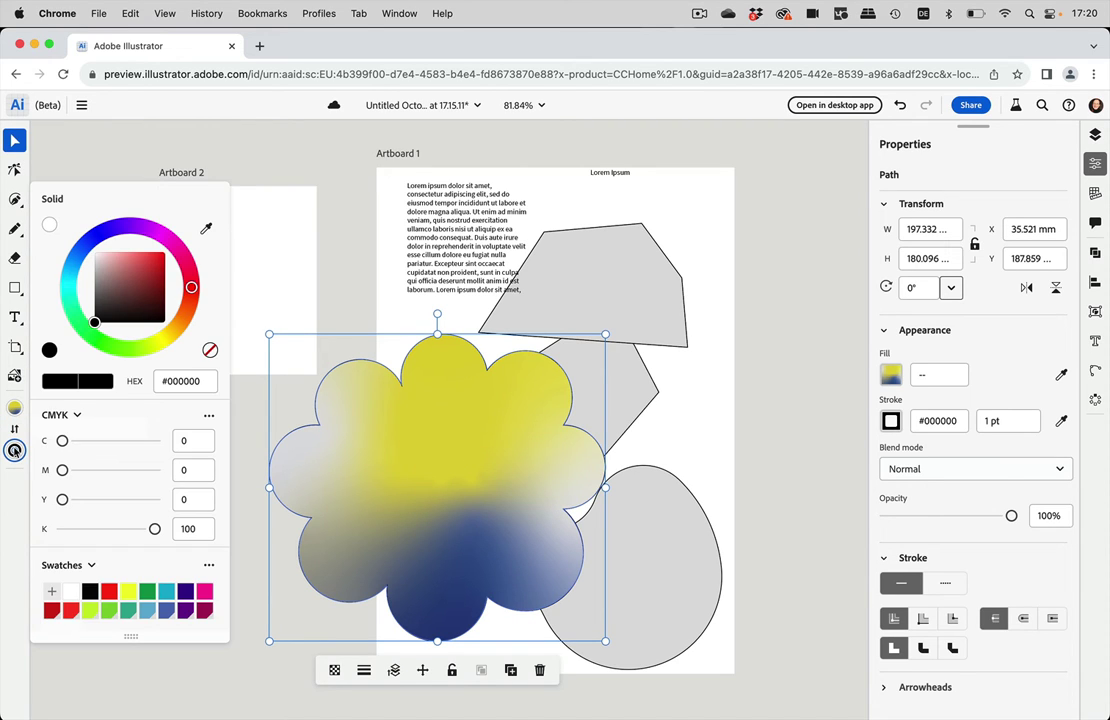
click(15, 451)
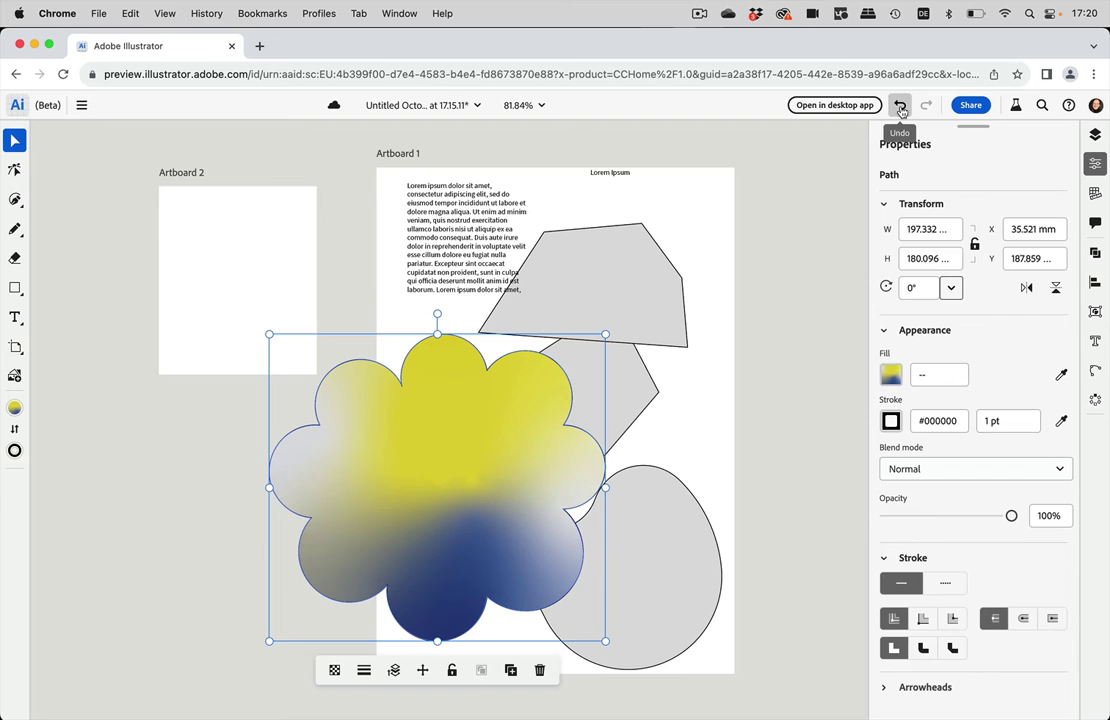
click(1095, 140)
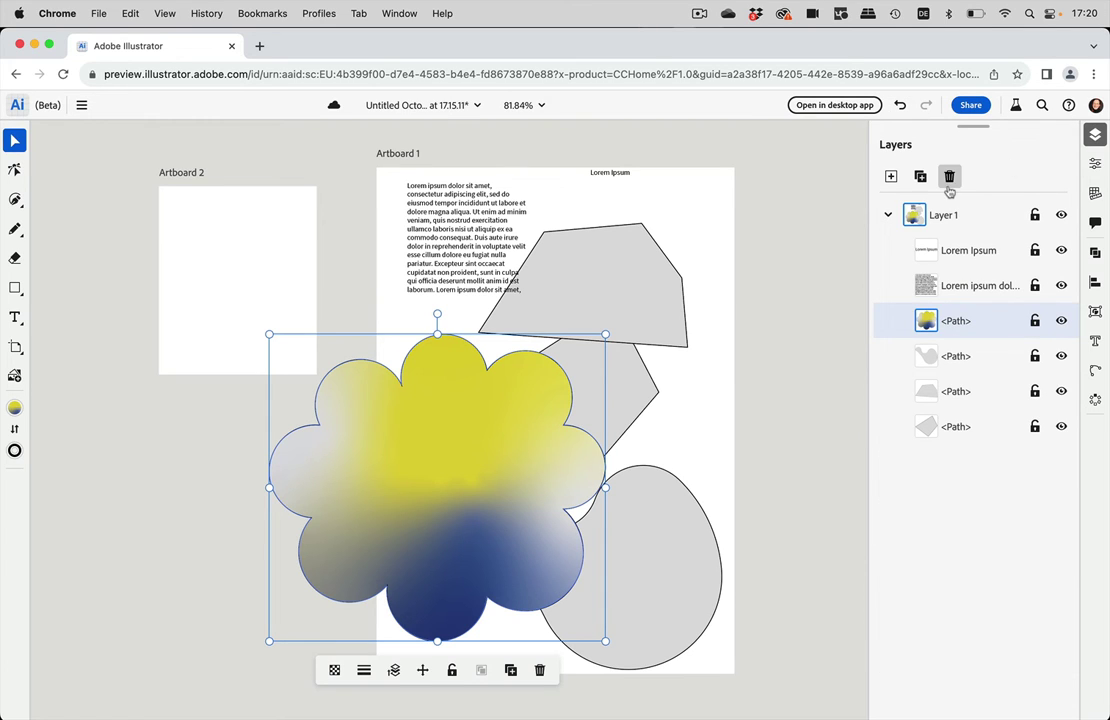
click(1096, 164)
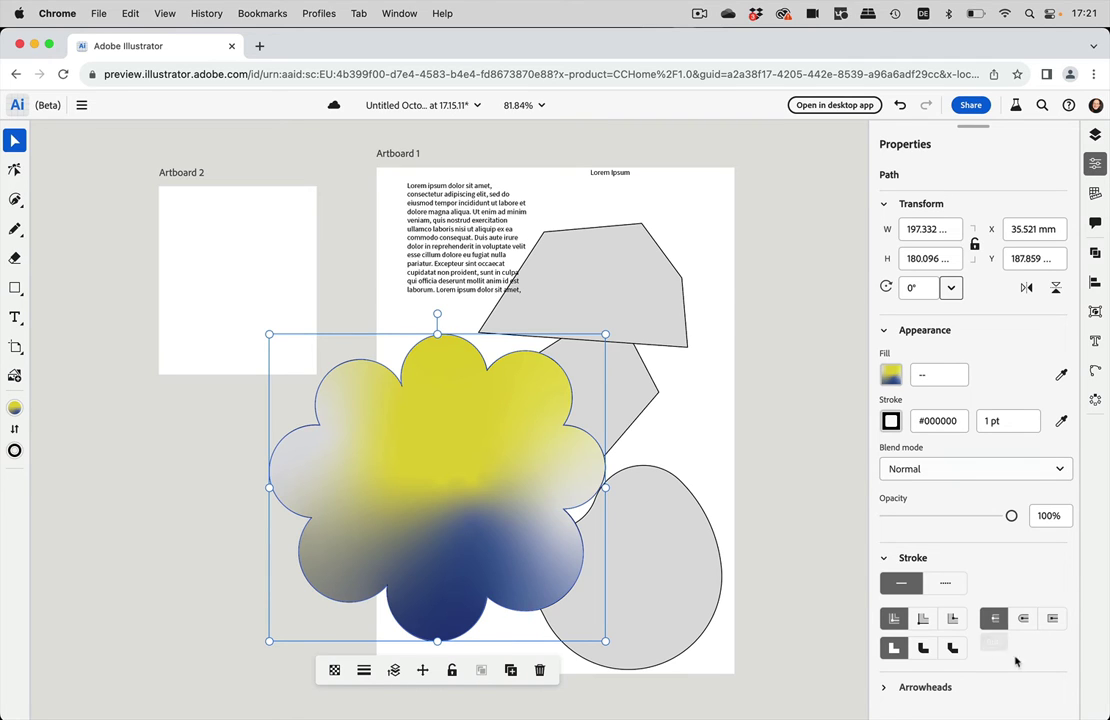
click(884, 688)
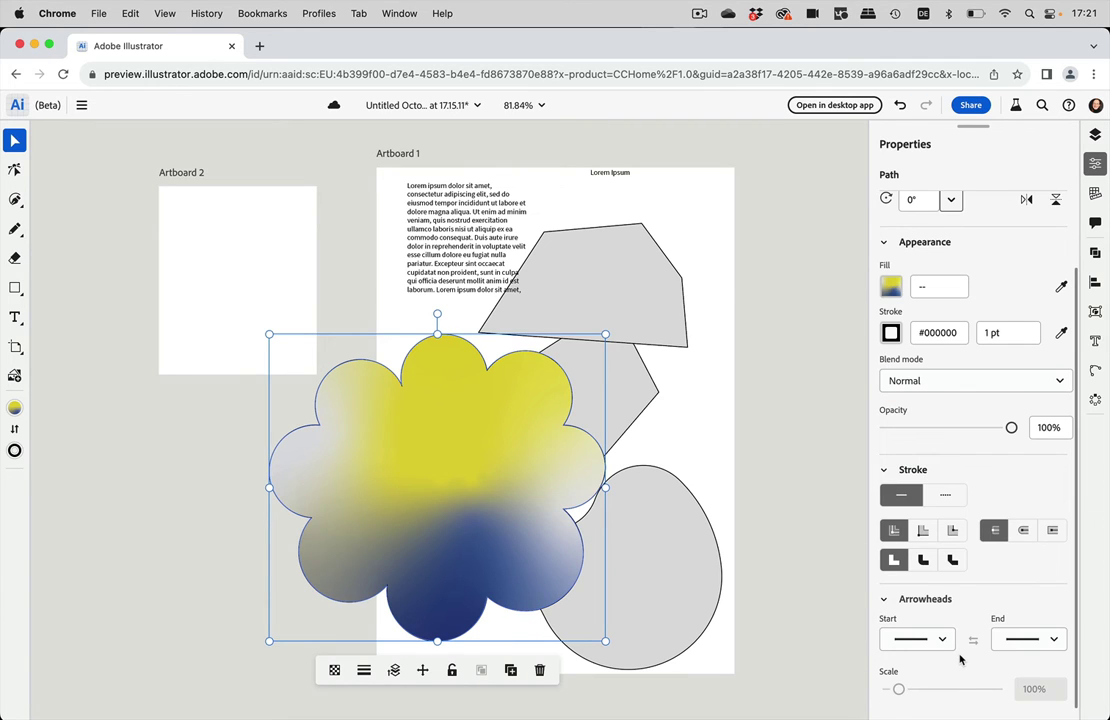
Look through the snapping, comments and combine-shapes panels in the right rail
click(1096, 195)
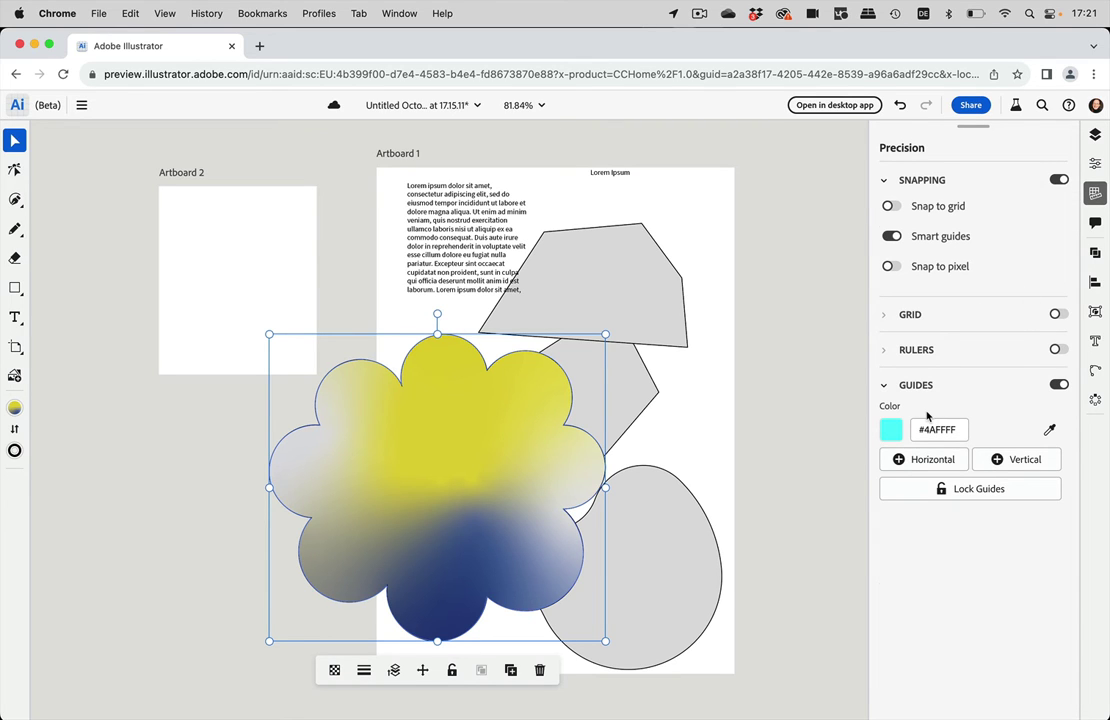
click(1096, 225)
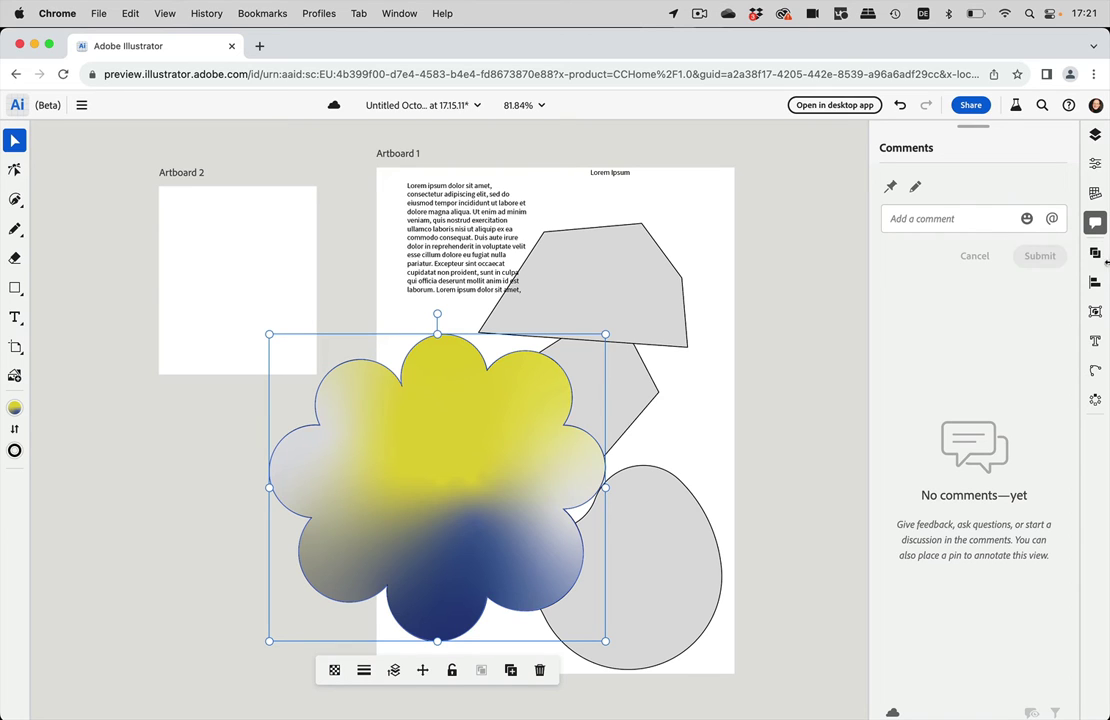
click(1095, 255)
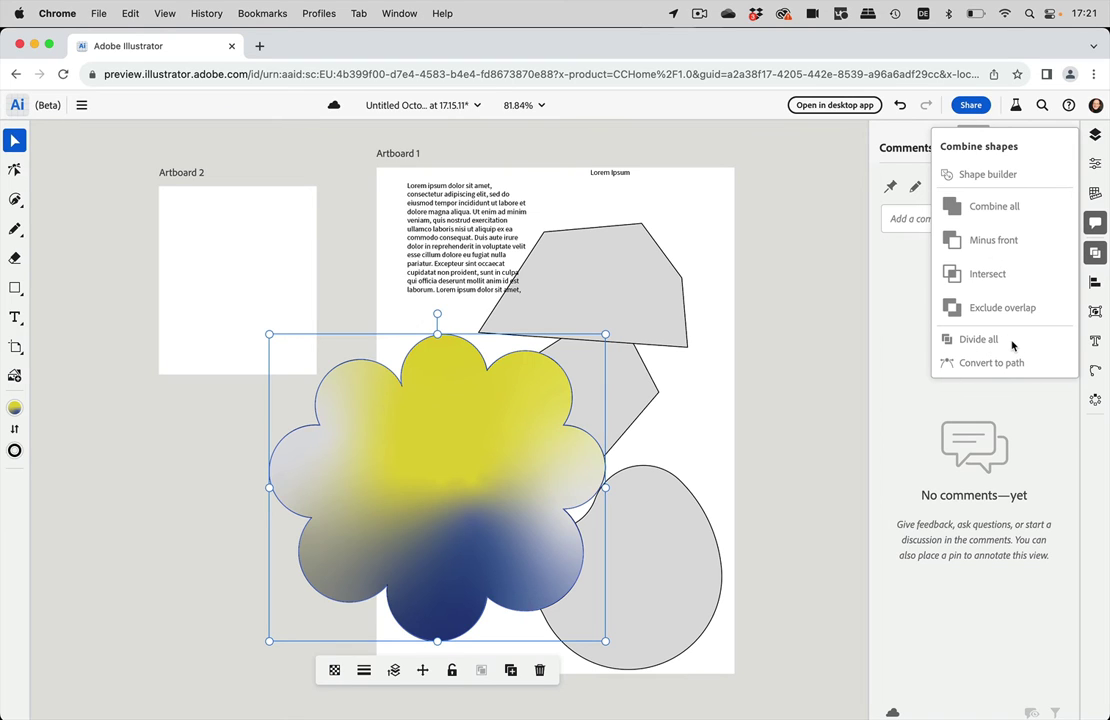
click(472, 449)
Move the cloud left and the teardrop up onto the polygons, then marquee-select the grey shapes
drag(566, 451, 404, 458)
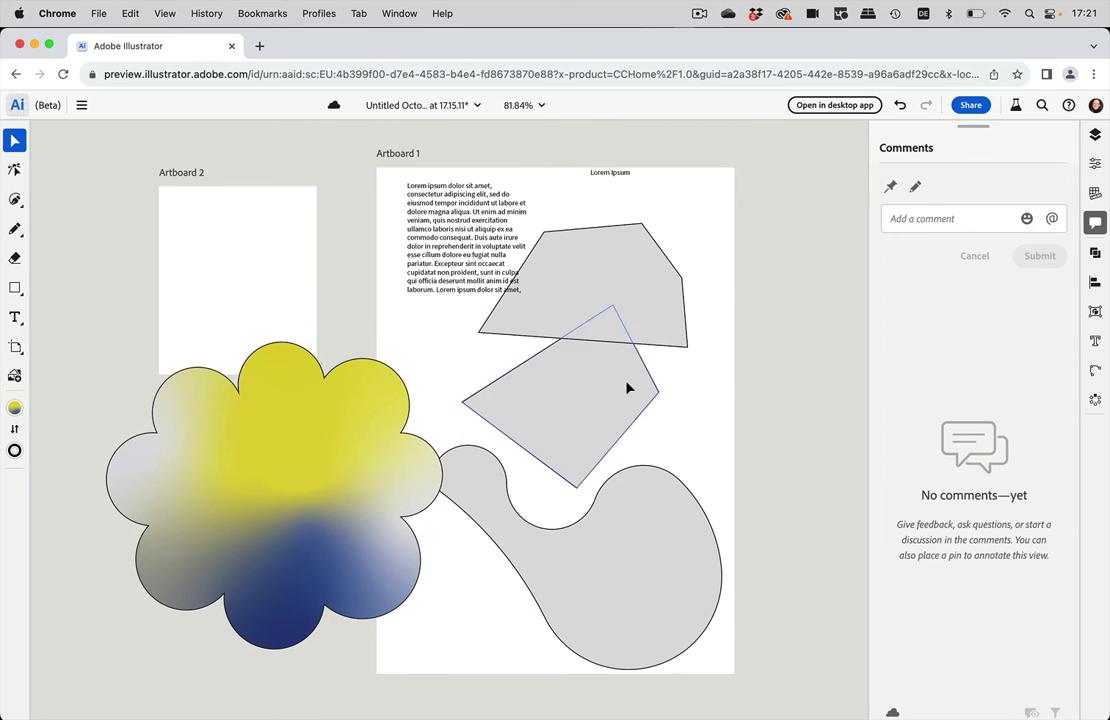
click(625, 386)
drag(657, 548, 652, 476)
drag(748, 308, 603, 460)
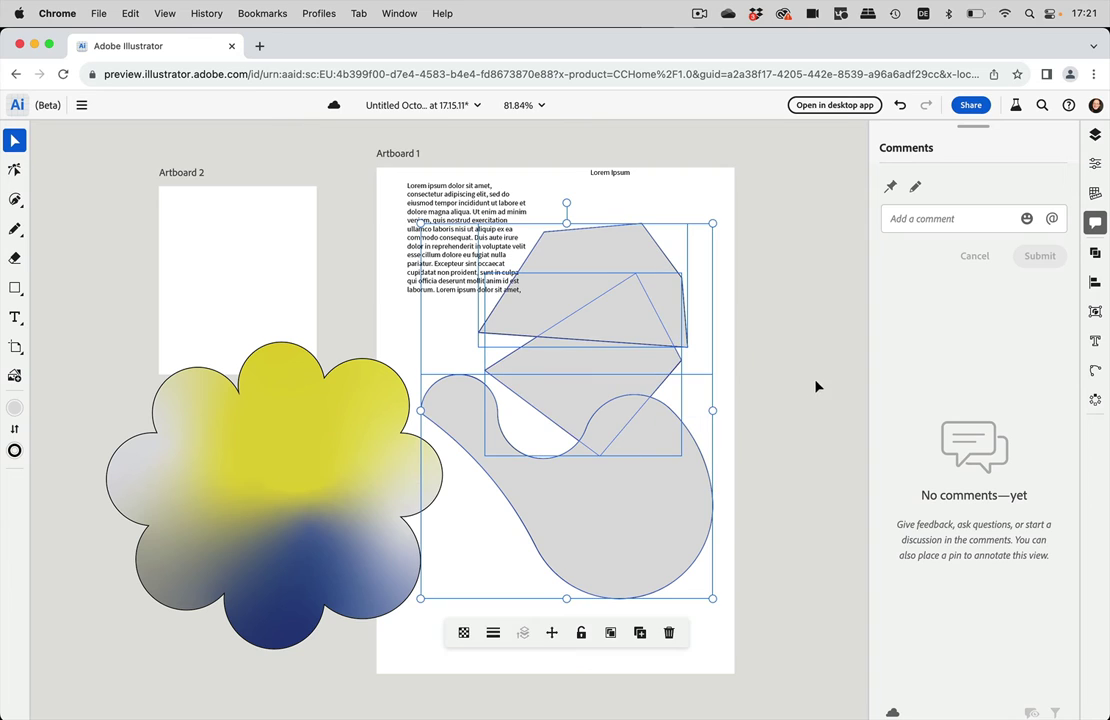
Divide the overlapping grey shapes into separate pieces with Combine shapes > Divide all
click(1100, 257)
click(955, 404)
drag(647, 363, 572, 387)
drag(572, 458, 678, 455)
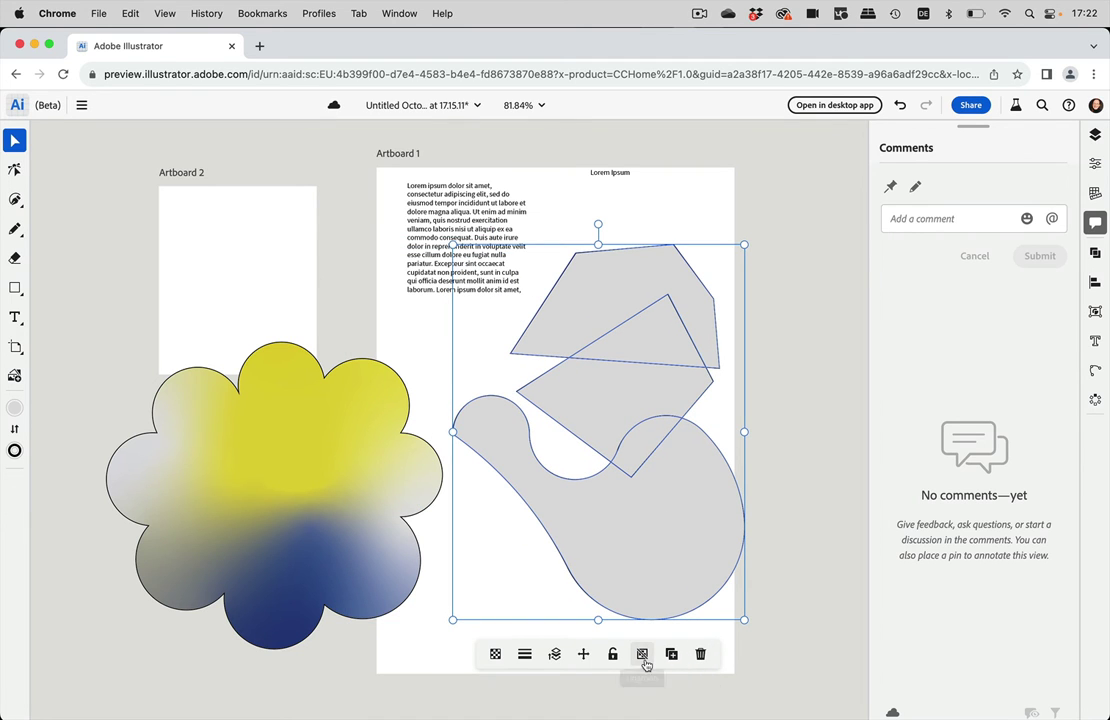
Ungroup the divided pieces and pull the blob and several split pieces apart
click(642, 654)
click(710, 507)
click(671, 586)
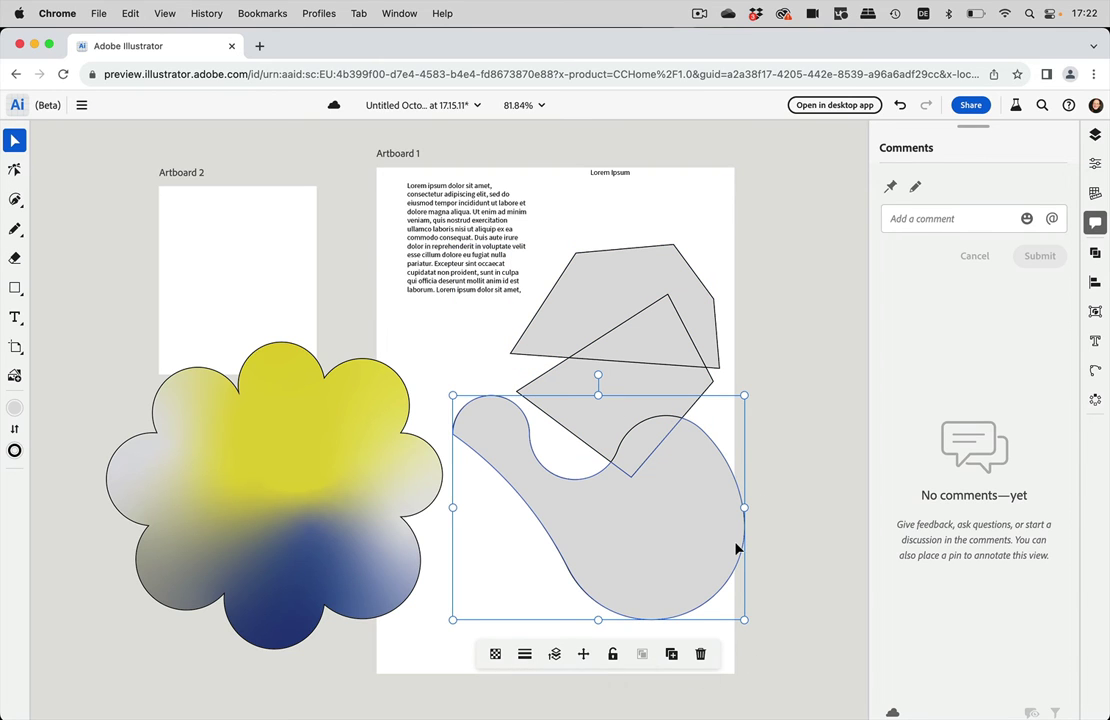
drag(726, 525, 733, 577)
drag(662, 448, 688, 476)
drag(615, 414, 575, 453)
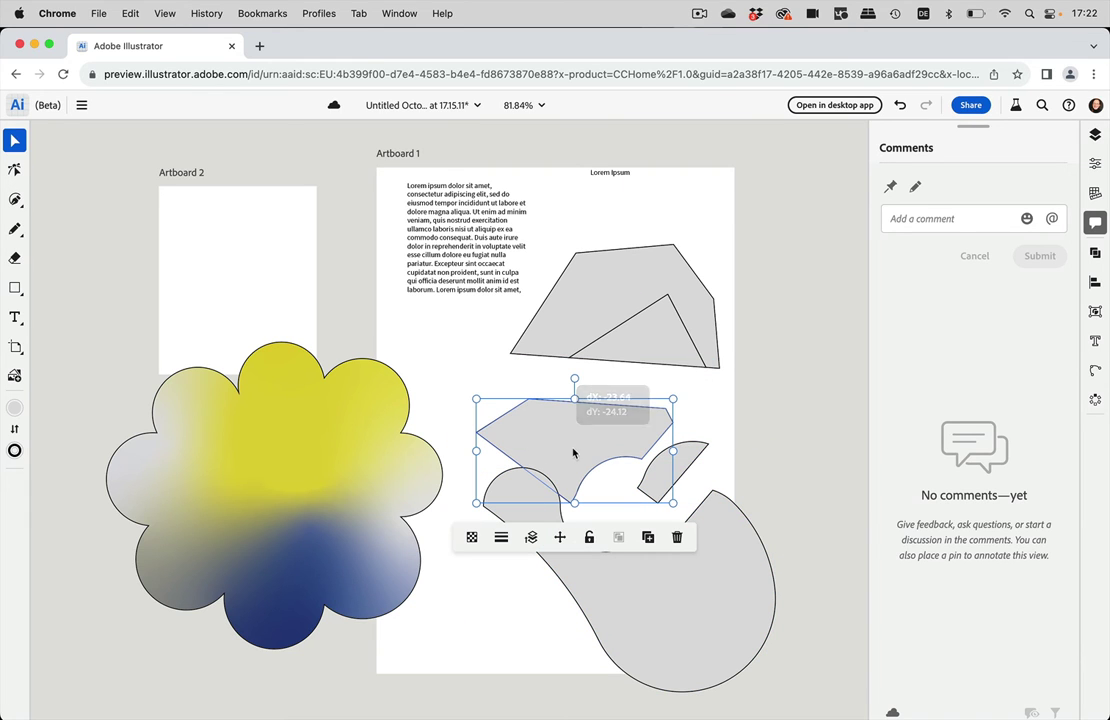
Browse the align, distribute and flip options and the object options in the right rail
click(1100, 286)
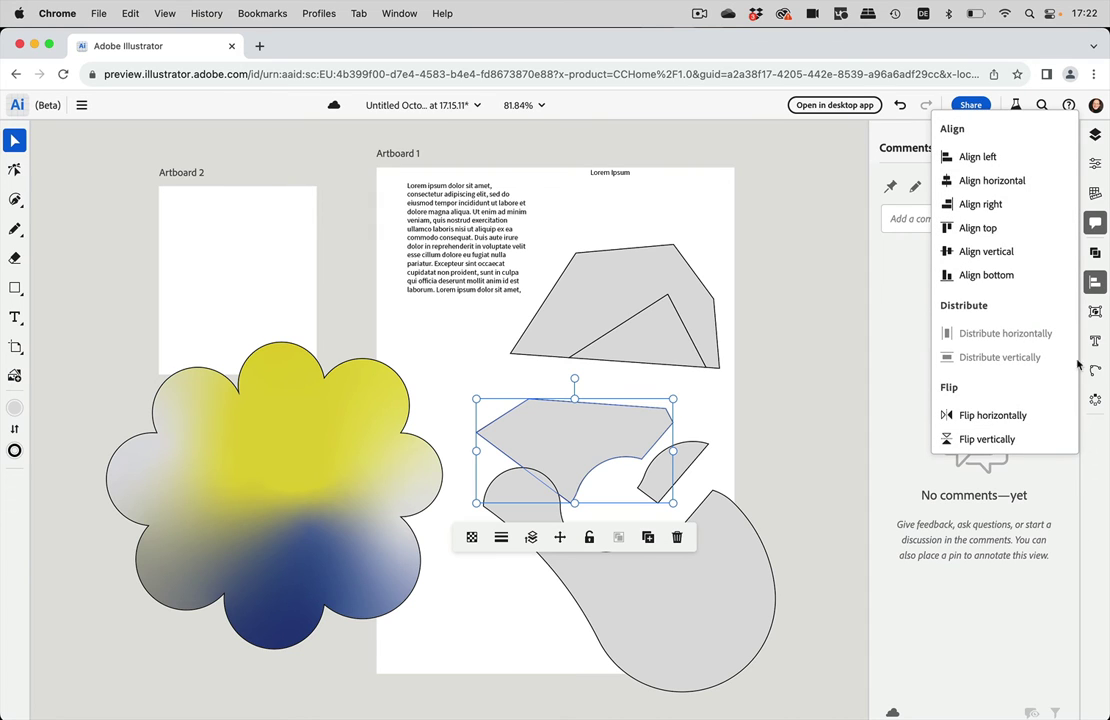
click(1095, 282)
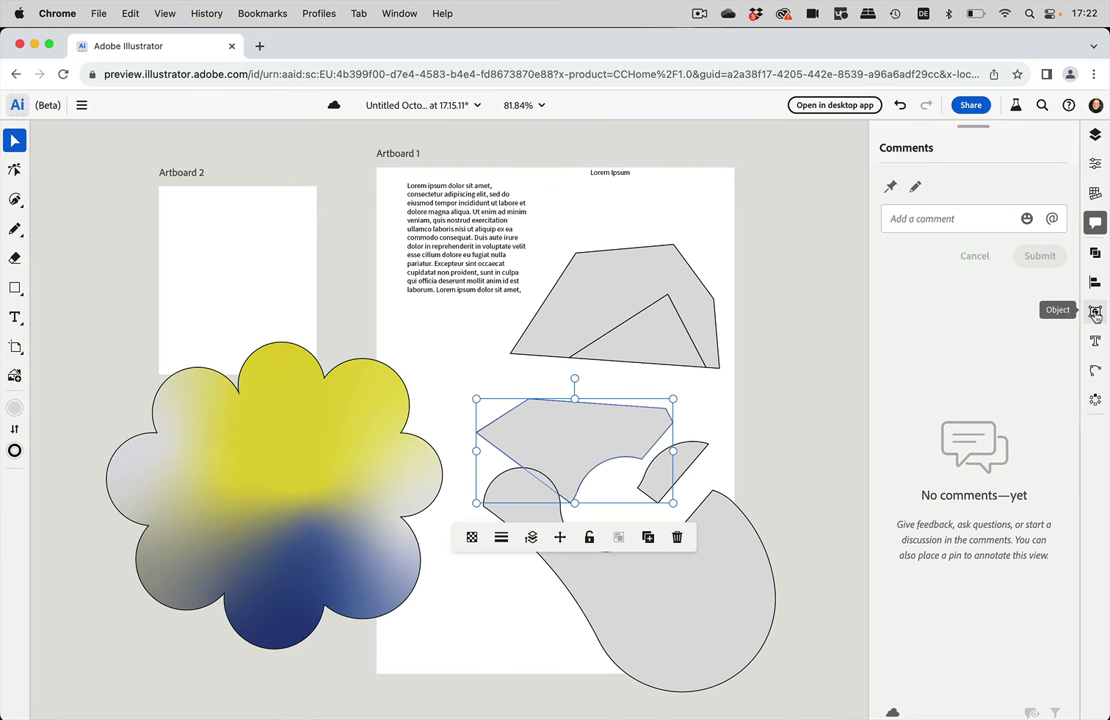
click(1095, 313)
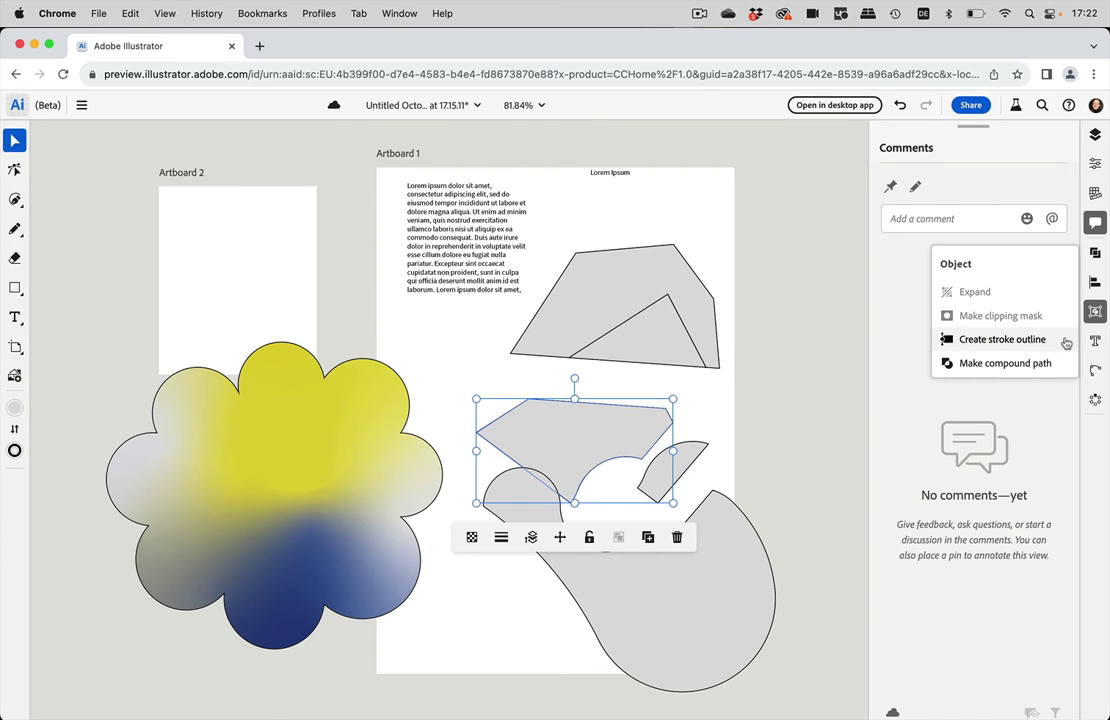
mouse_move(1093, 345)
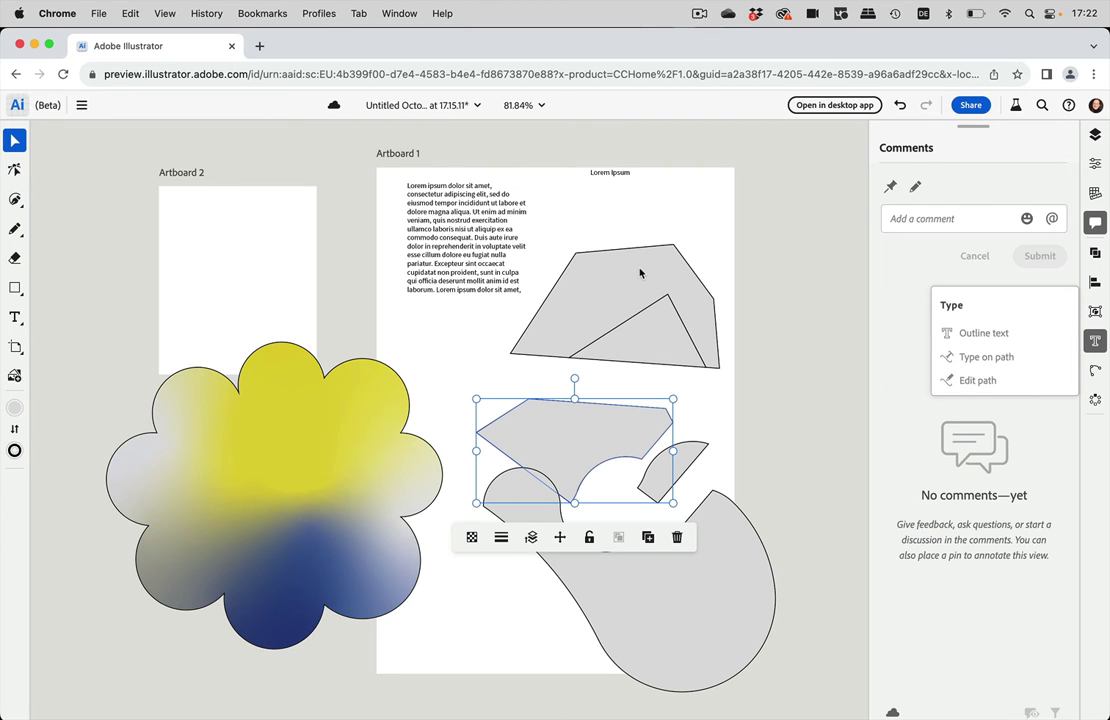
Clear the selection, move the Lorem Ipsum title down onto the upper polygon, and select both
key(super+shift+a)
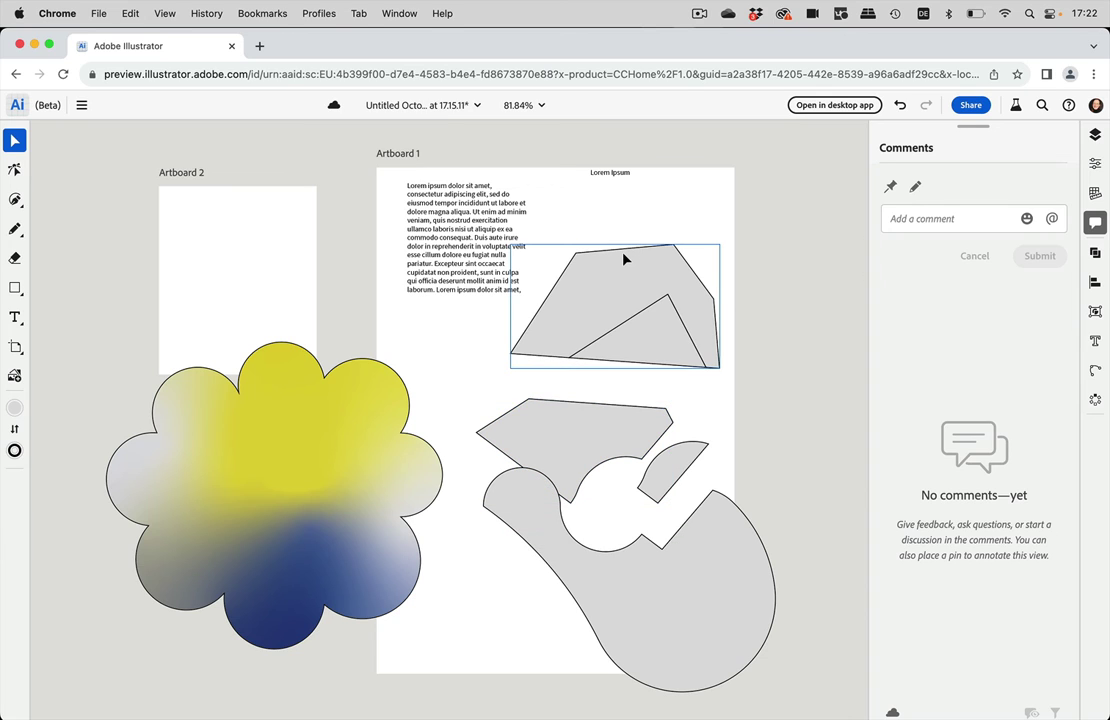
click(624, 259)
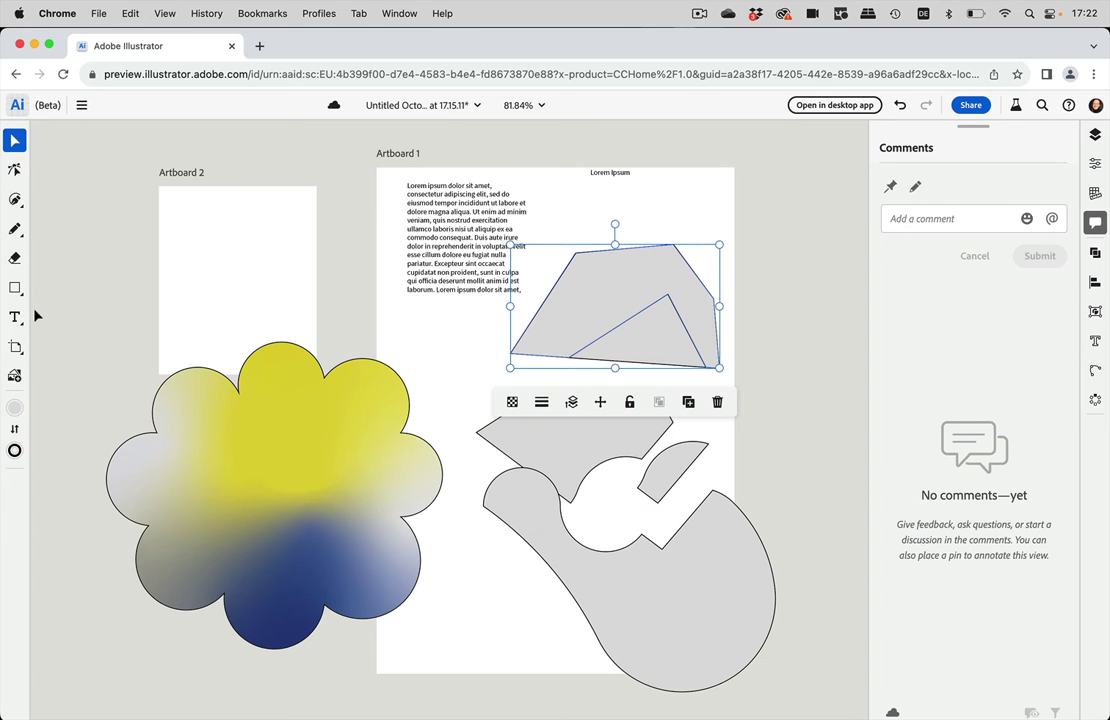
drag(623, 179, 630, 231)
shift+click(613, 288)
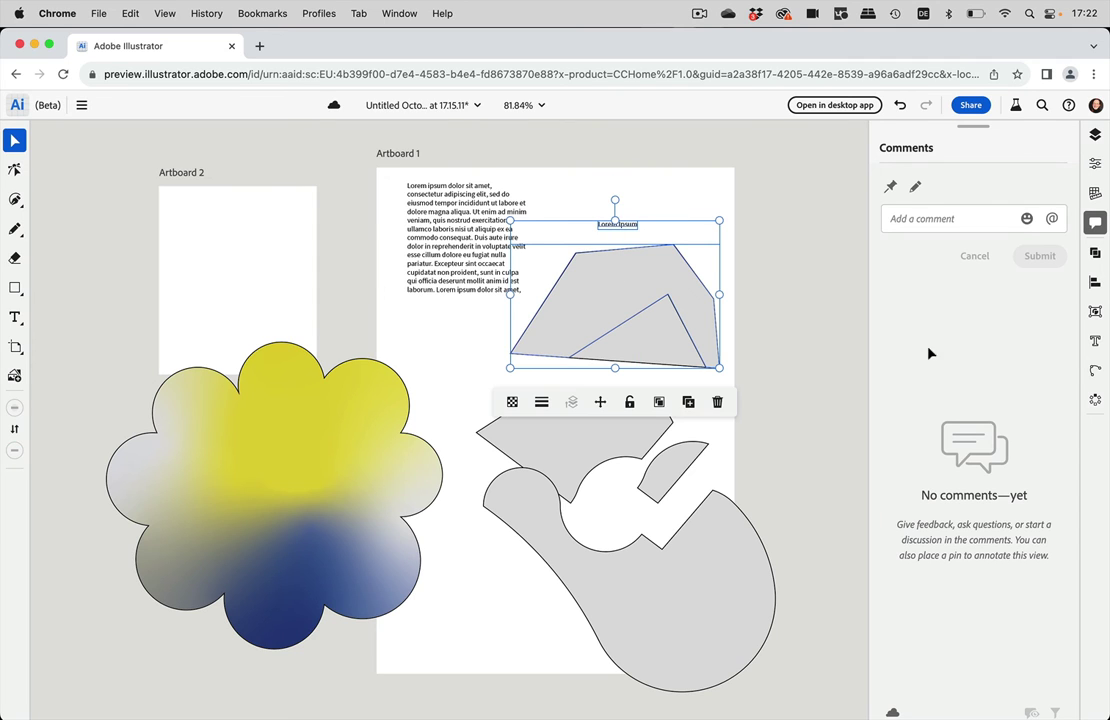
Run Lorem Ipsum along the polygon's path, slide its start point, and move the triangle down
click(1087, 321)
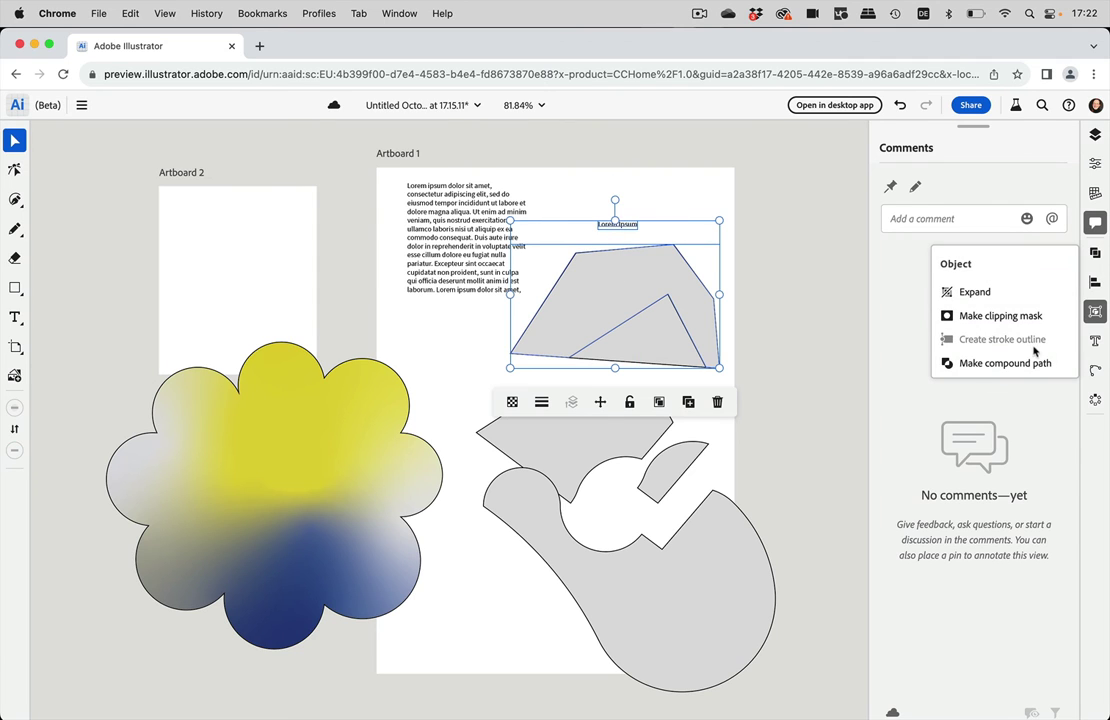
click(947, 303)
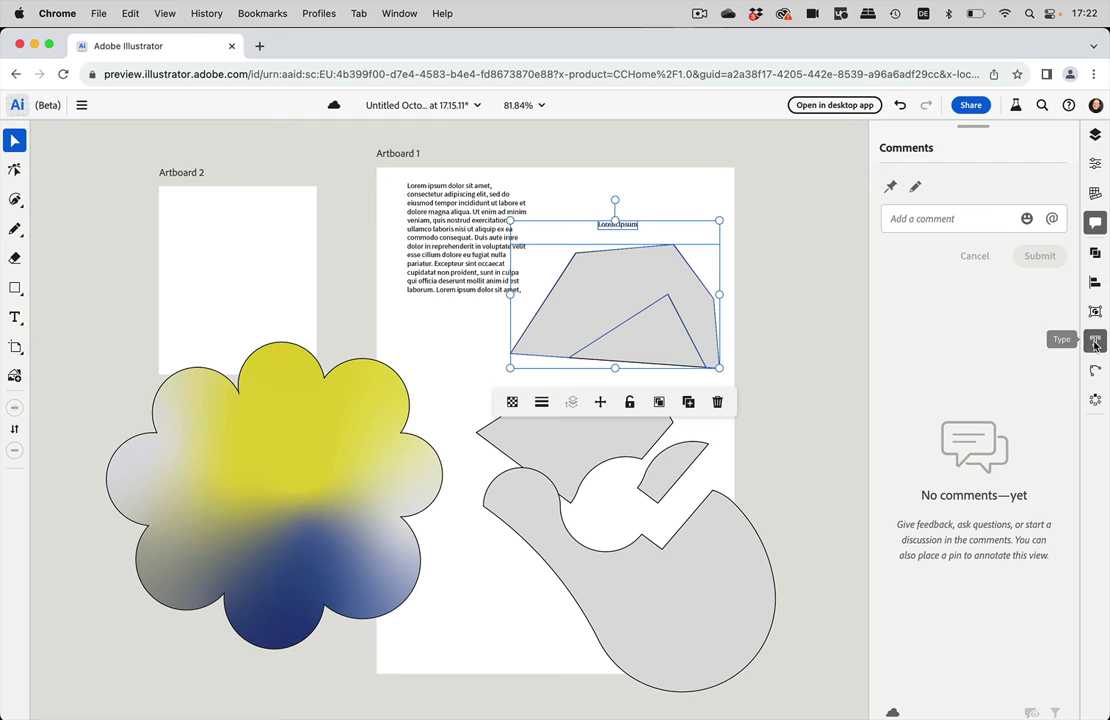
click(1095, 342)
click(966, 356)
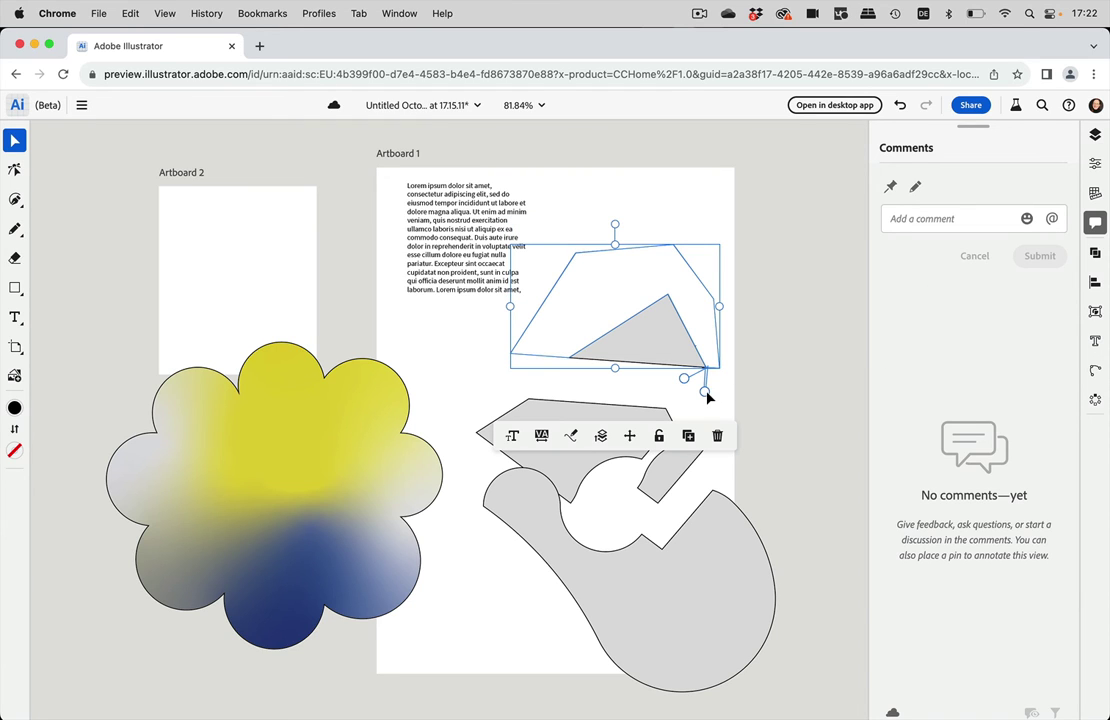
drag(688, 382, 662, 383)
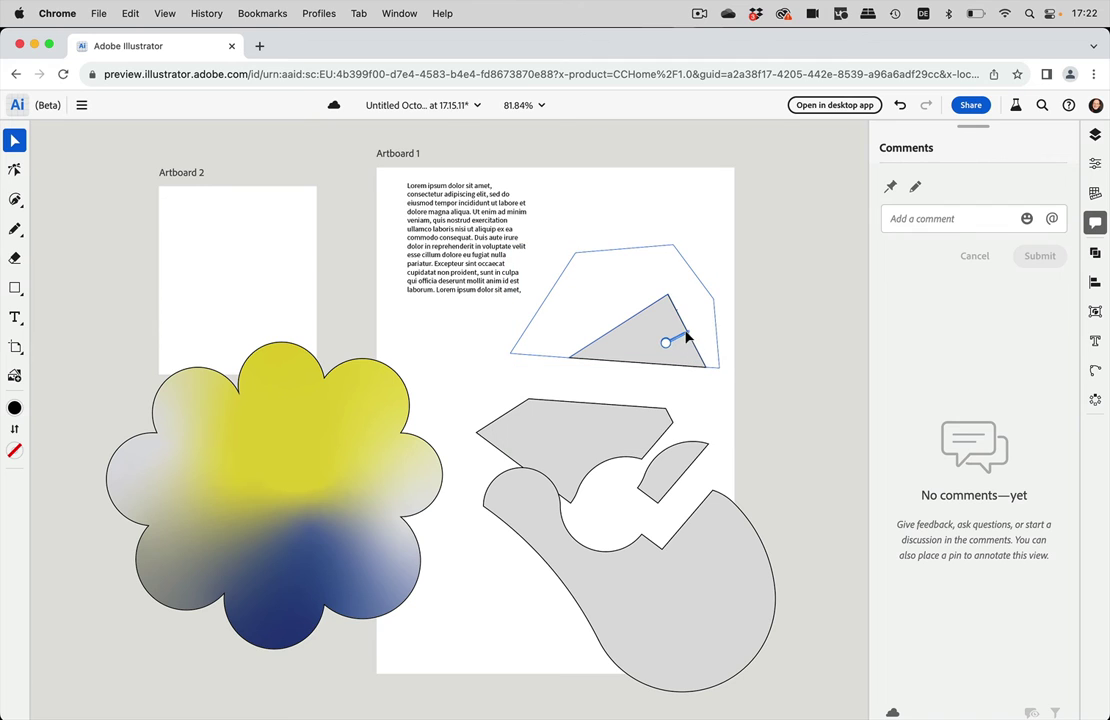
click(686, 356)
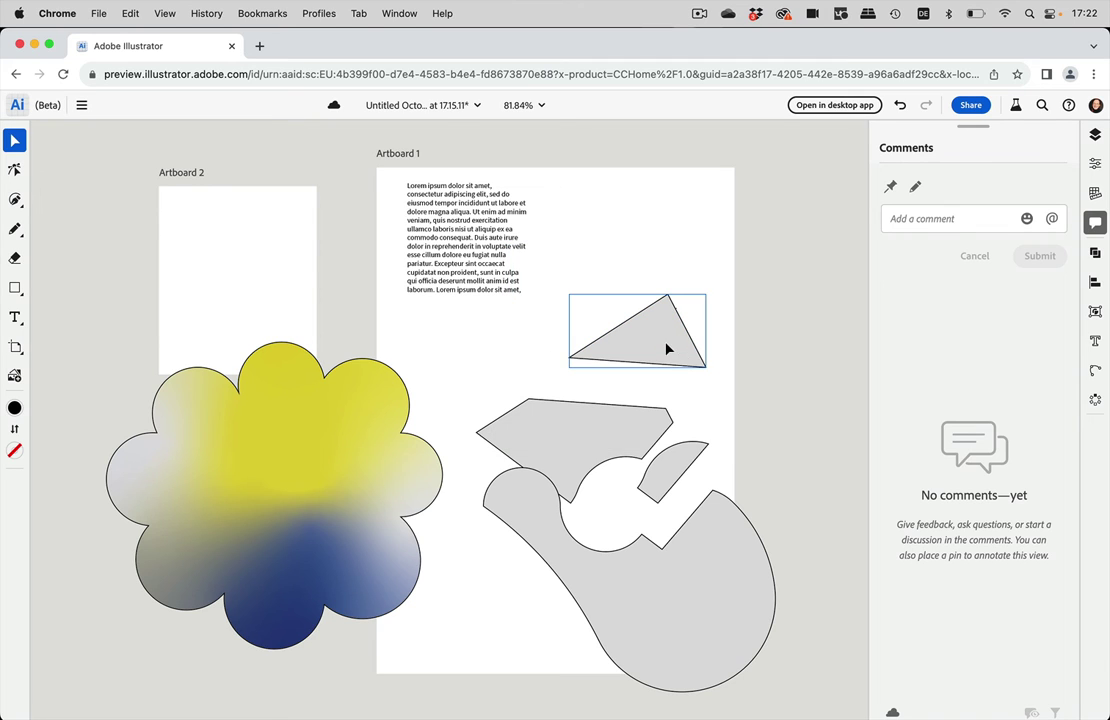
drag(667, 348, 599, 447)
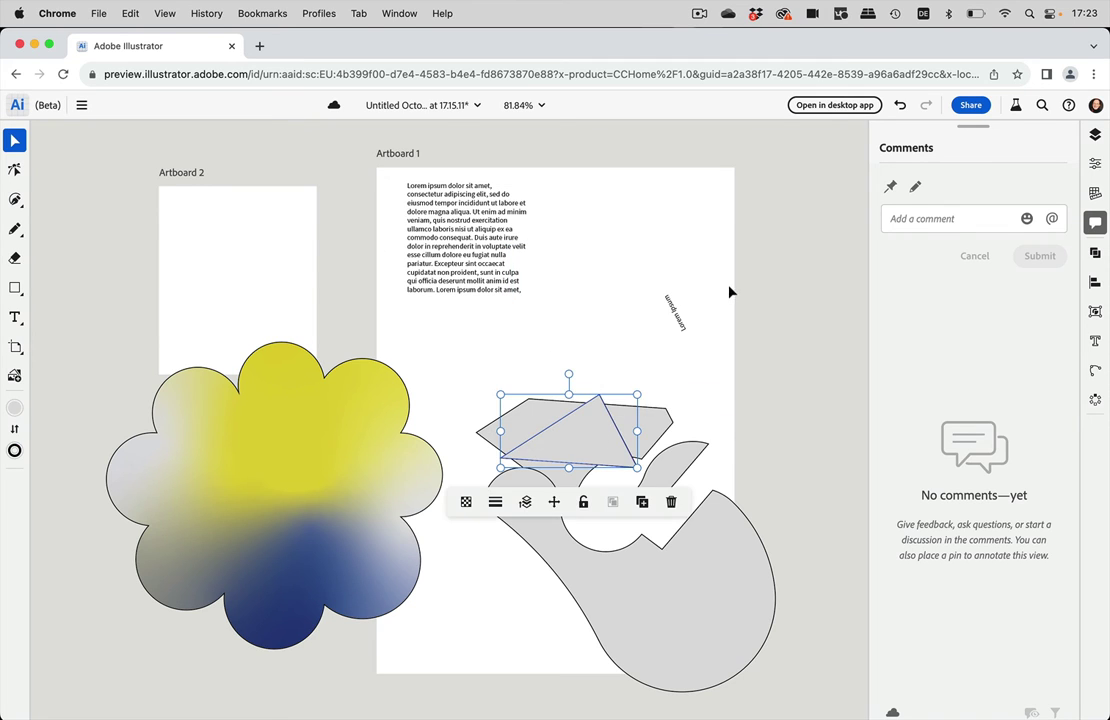
Review the path text's type, path and repeat options, then select the gradient flower
click(676, 326)
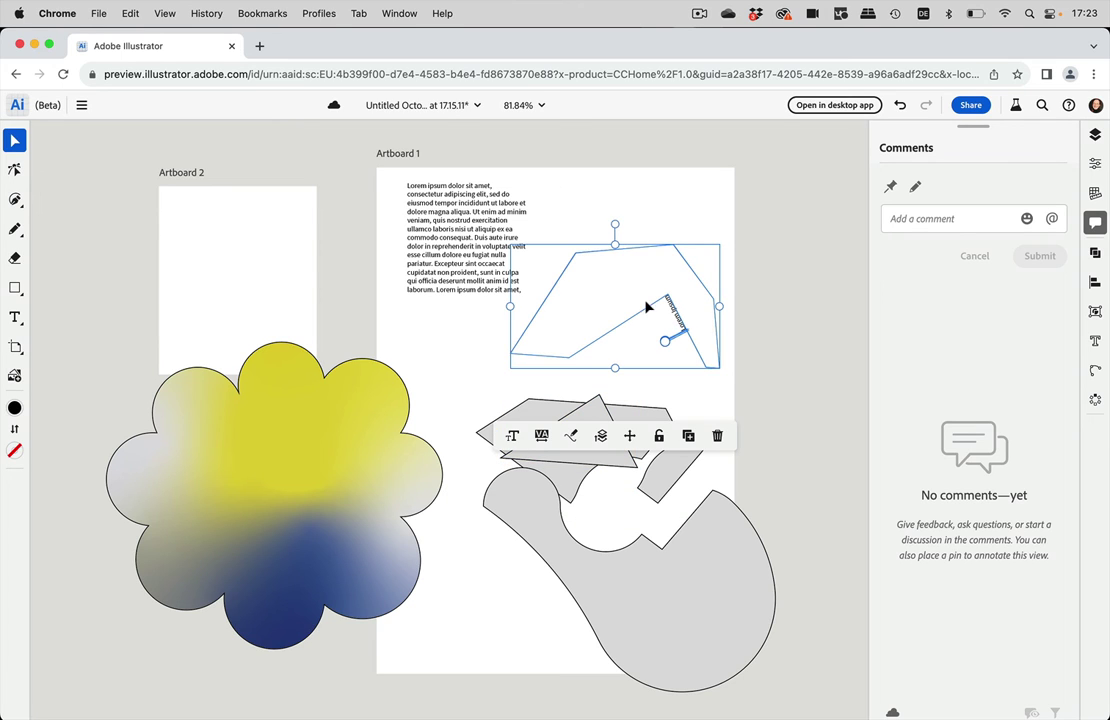
click(1095, 341)
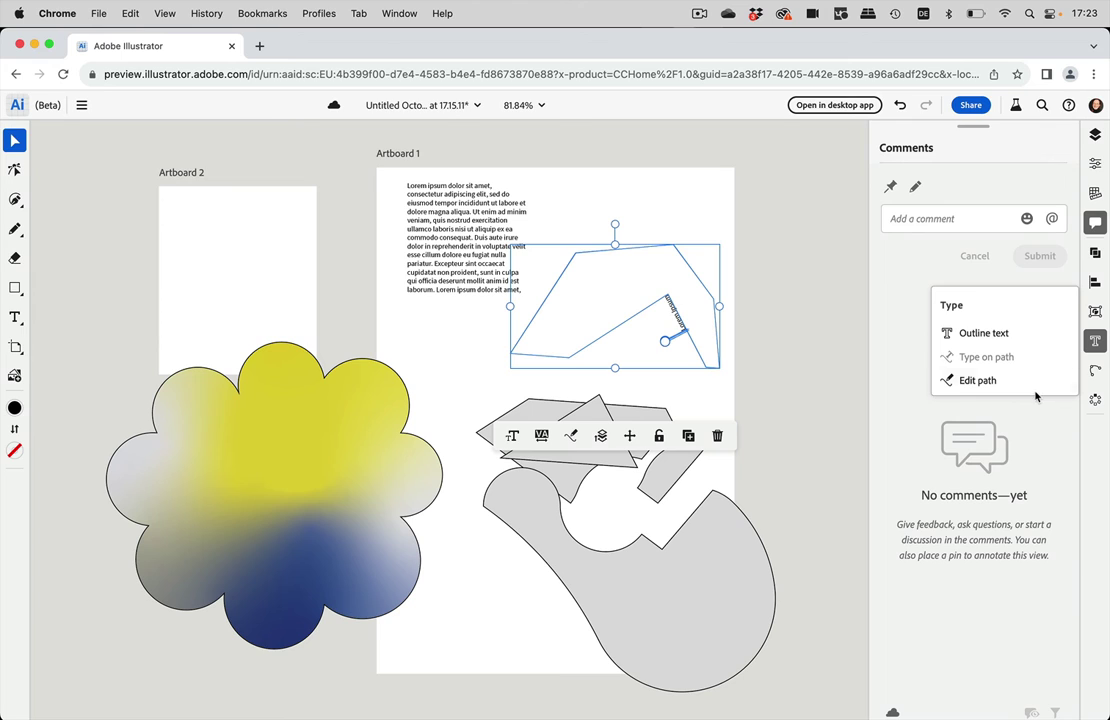
click(1095, 371)
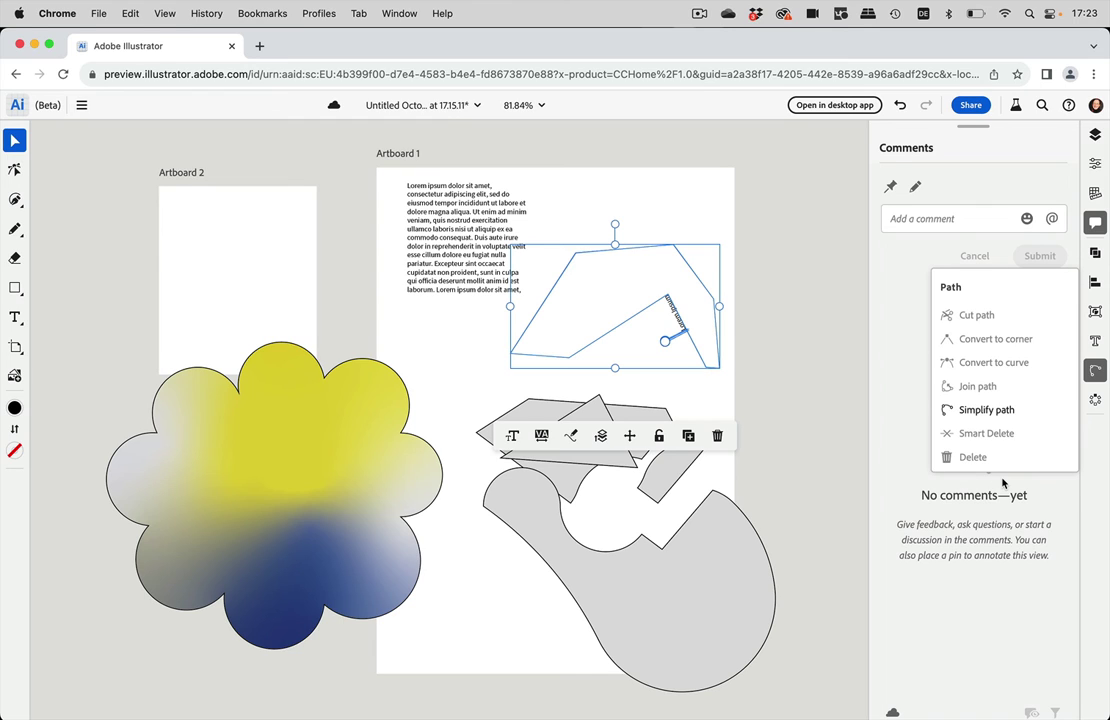
click(1096, 402)
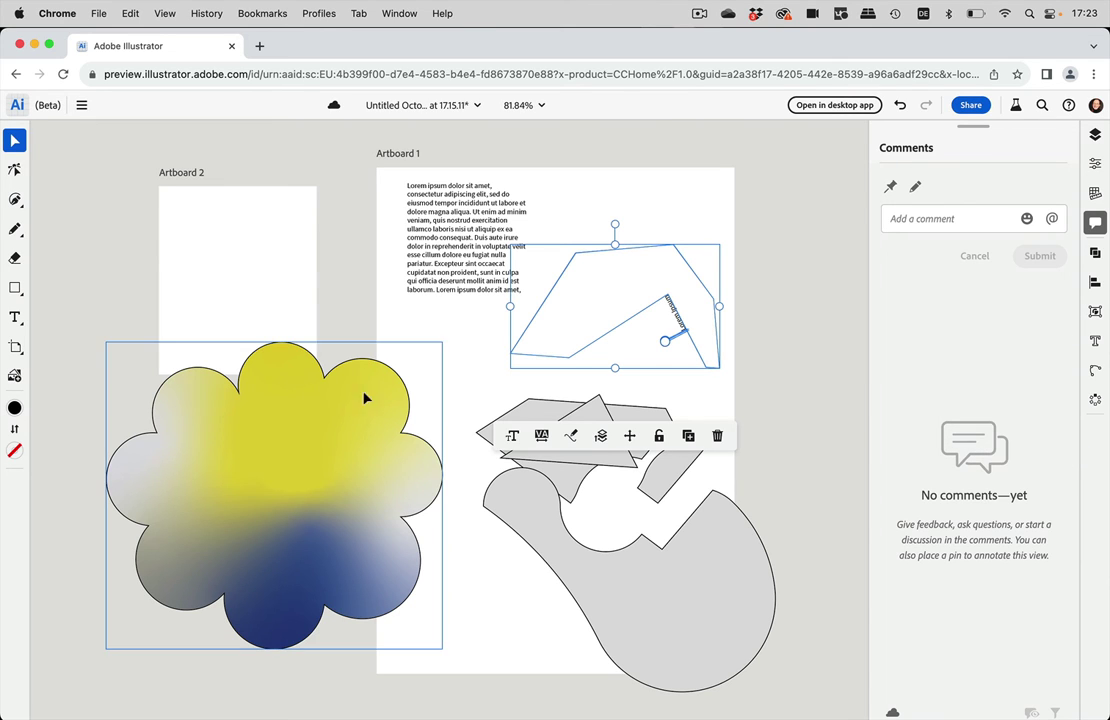
drag(364, 406, 484, 525)
Draw a small rectangle on Artboard 2 and round its corners
click(197, 276)
scroll(197, 276, up, 5)
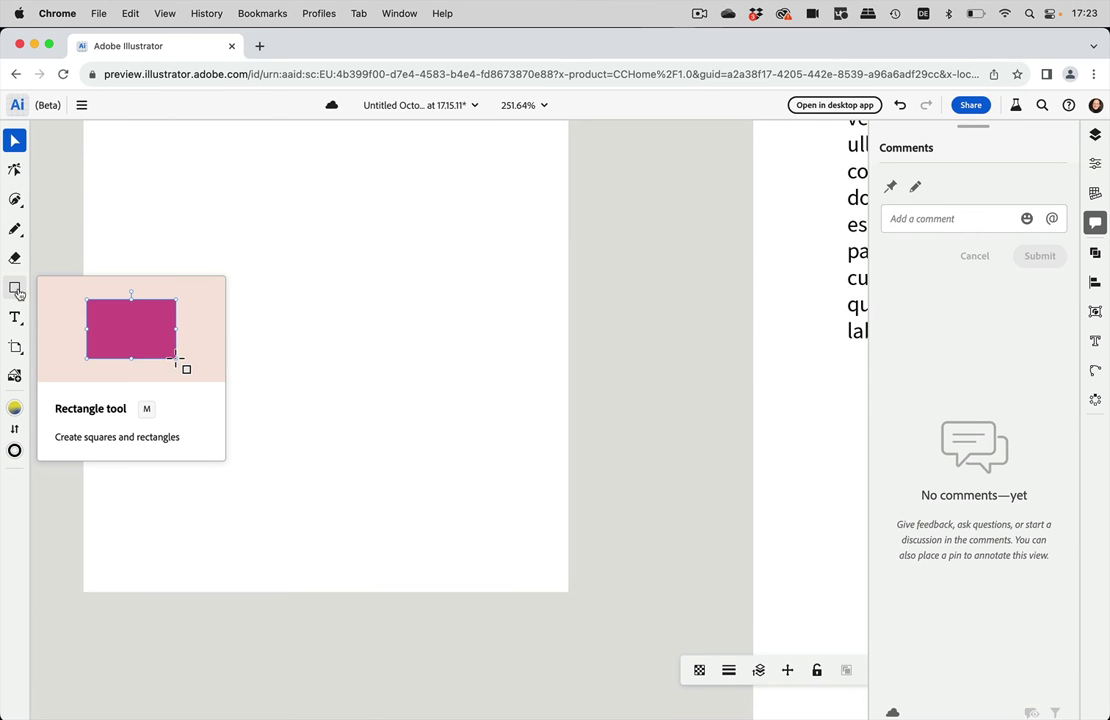
click(16, 289)
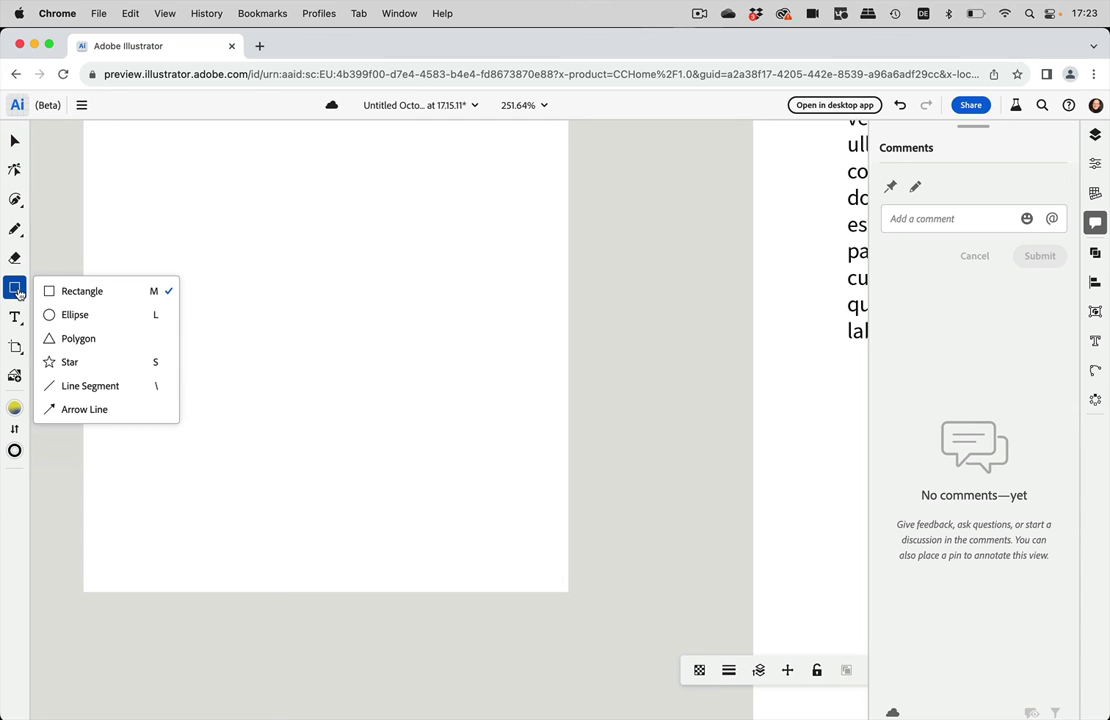
click(47, 291)
drag(187, 213, 266, 275)
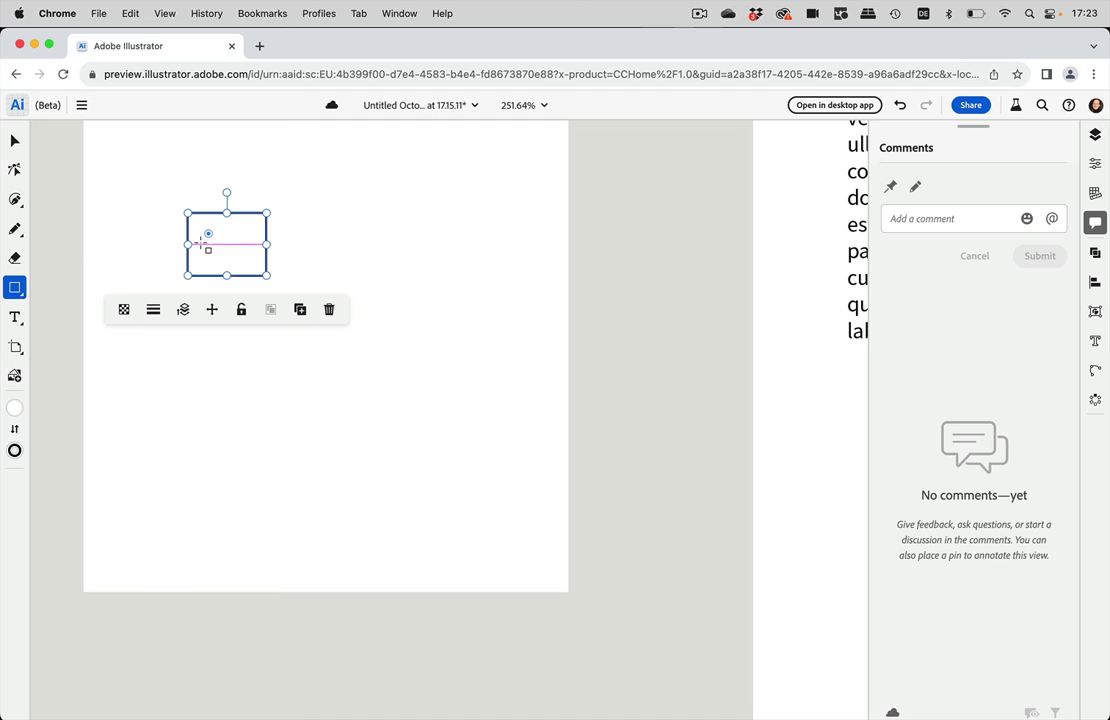
mouse_move(208, 235)
mouse_down()
mouse_move(228, 253)
mouse_move(219, 241)
mouse_up()
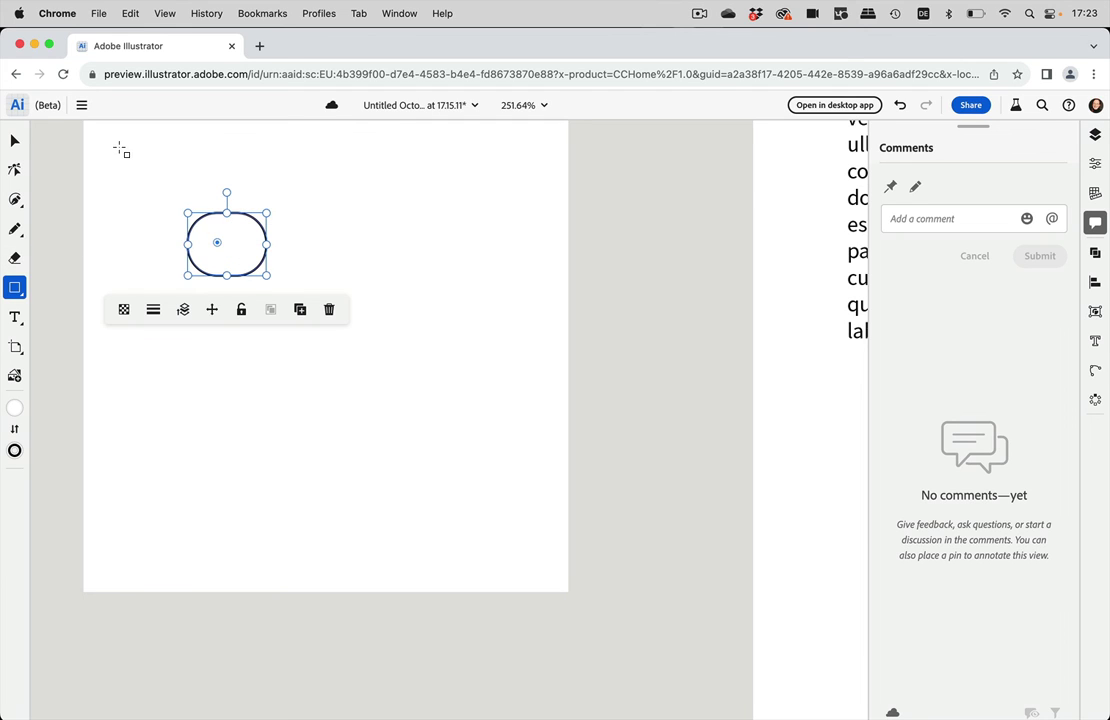
Draw a triangle to the right of the rounded rectangle with the Polygon tool
click(15, 288)
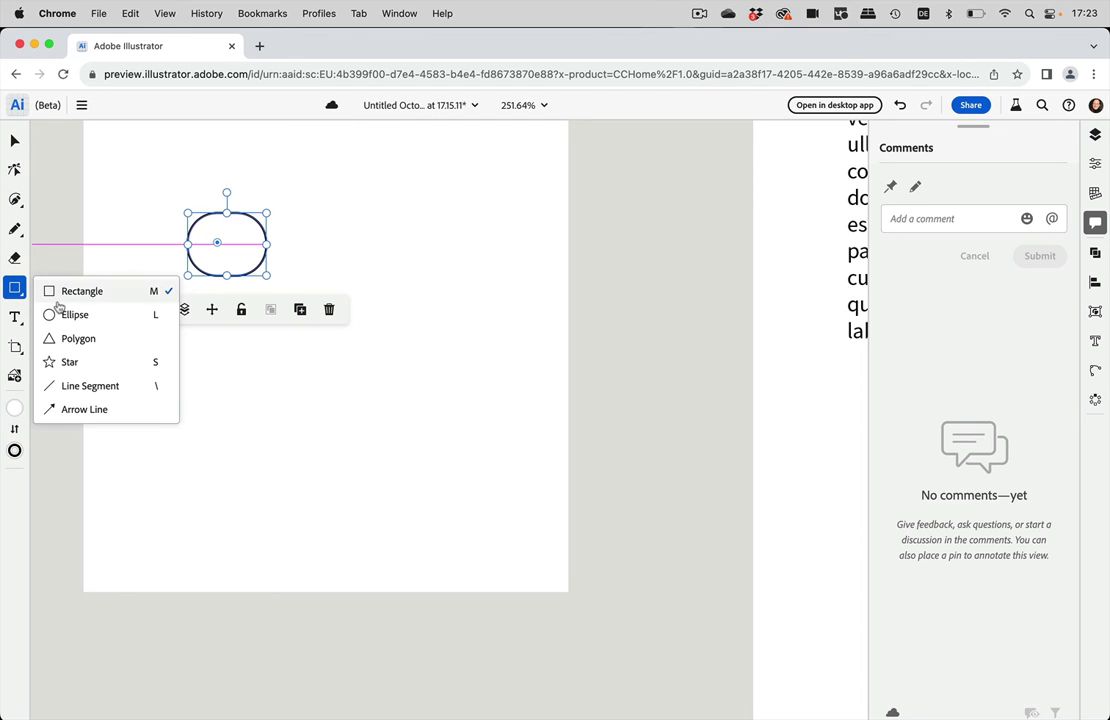
click(80, 340)
drag(353, 232, 428, 316)
mouse_move(436, 258)
mouse_down()
mouse_move(435, 232)
mouse_move(436, 266)
mouse_up()
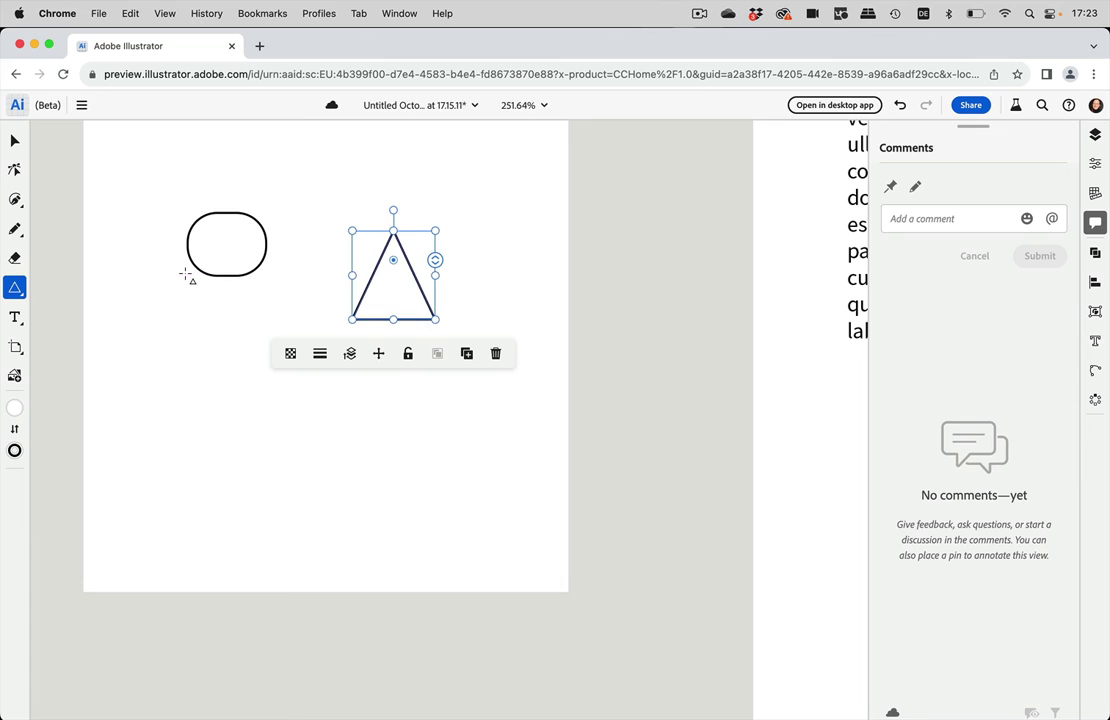
Draw a star below the rounded rectangle and raise it to 16 points
click(16, 288)
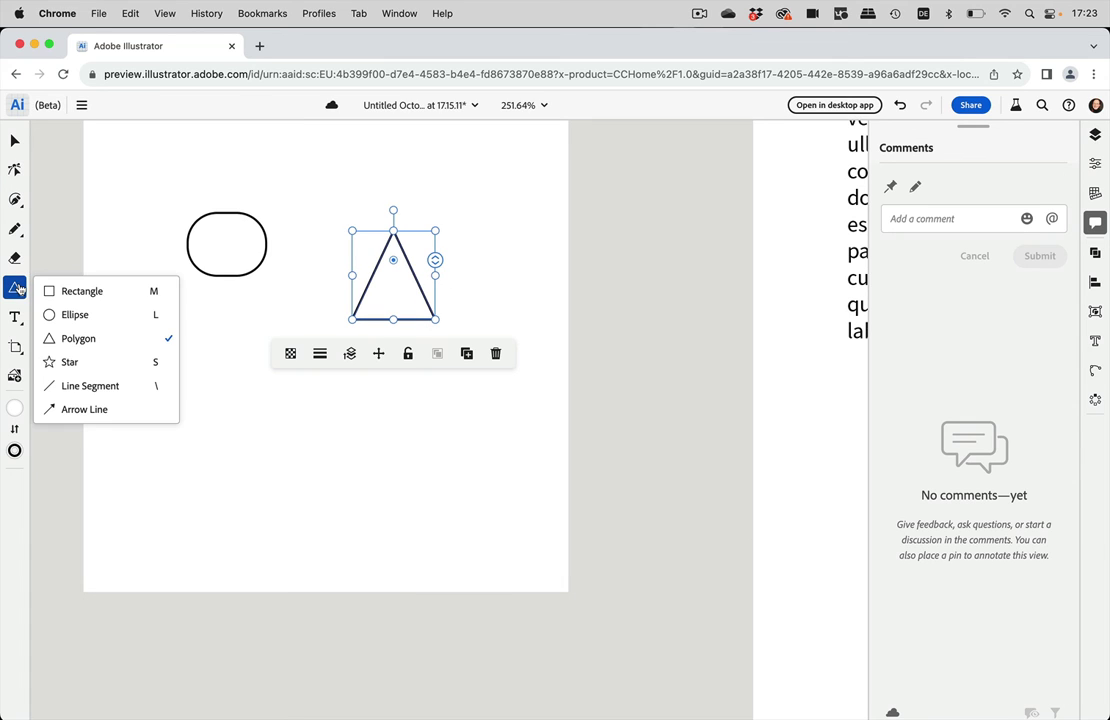
click(109, 369)
drag(159, 404, 254, 496)
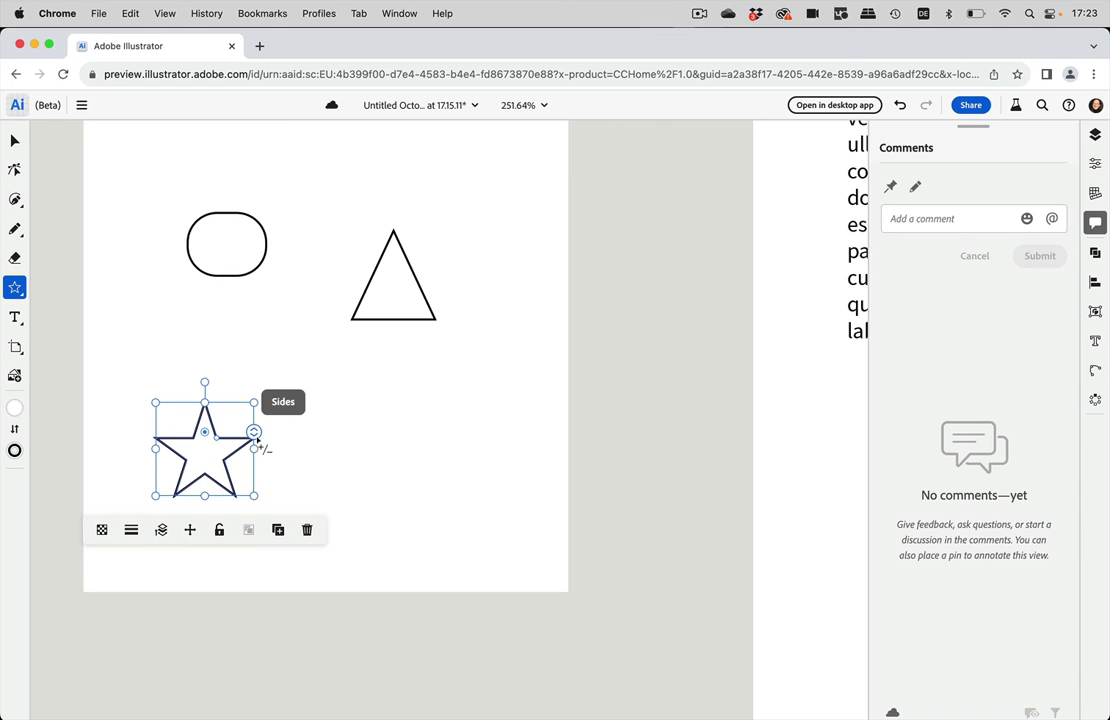
mouse_move(256, 440)
mouse_down()
mouse_move(258, 462)
mouse_move(257, 420)
mouse_move(256, 458)
mouse_move(253, 421)
mouse_move(210, 416)
mouse_move(206, 426)
mouse_move(214, 414)
mouse_move(206, 444)
mouse_move(208, 419)
mouse_up()
Drag the star's corner widget to sharpen its points and its sides handle to change the count
scroll(208, 419, up, 10)
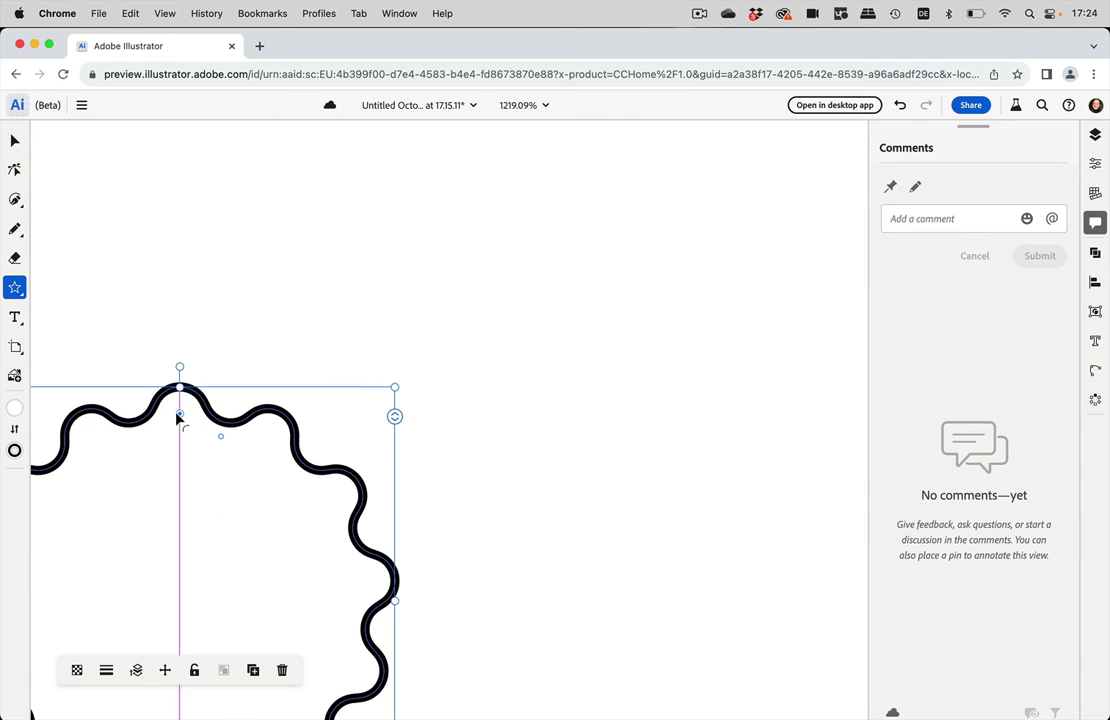
drag(182, 418, 224, 434)
mouse_move(409, 412)
mouse_down()
mouse_move(406, 456)
mouse_move(440, 395)
mouse_up()
scroll(457, 382, down, 8)
scroll(478, 362, right, 4)
scroll(478, 362, up, 3)
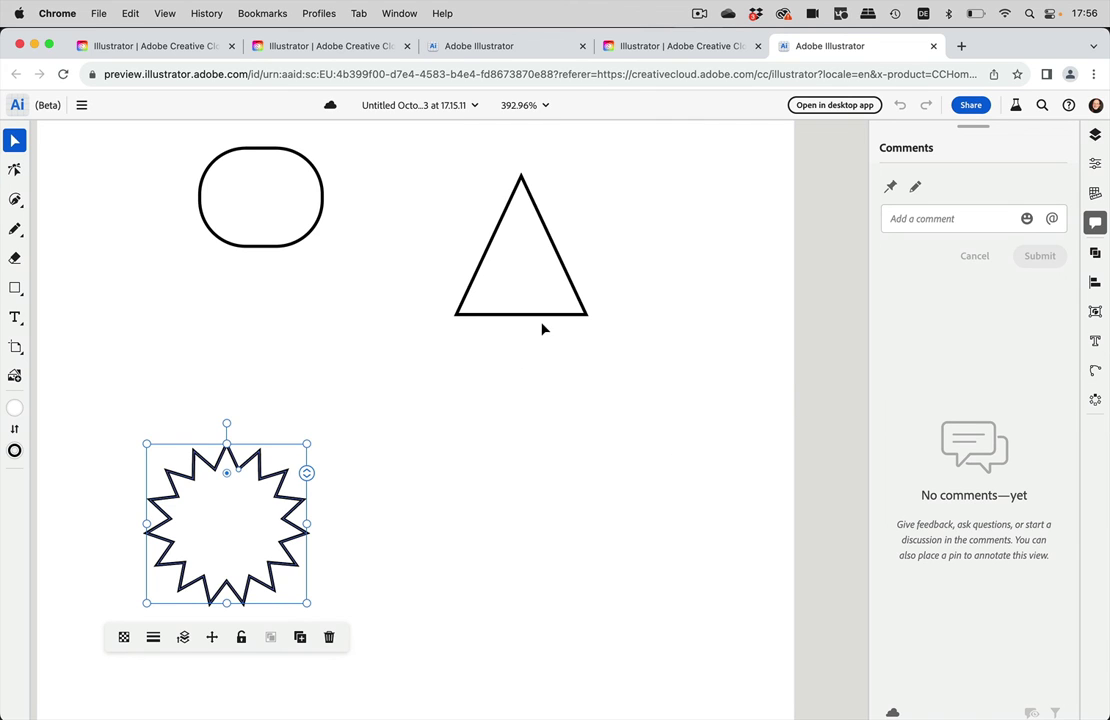
After trying click selections, marquee-drag across the rounded rectangle and triangle to select both
click(282, 222)
shift+click(462, 297)
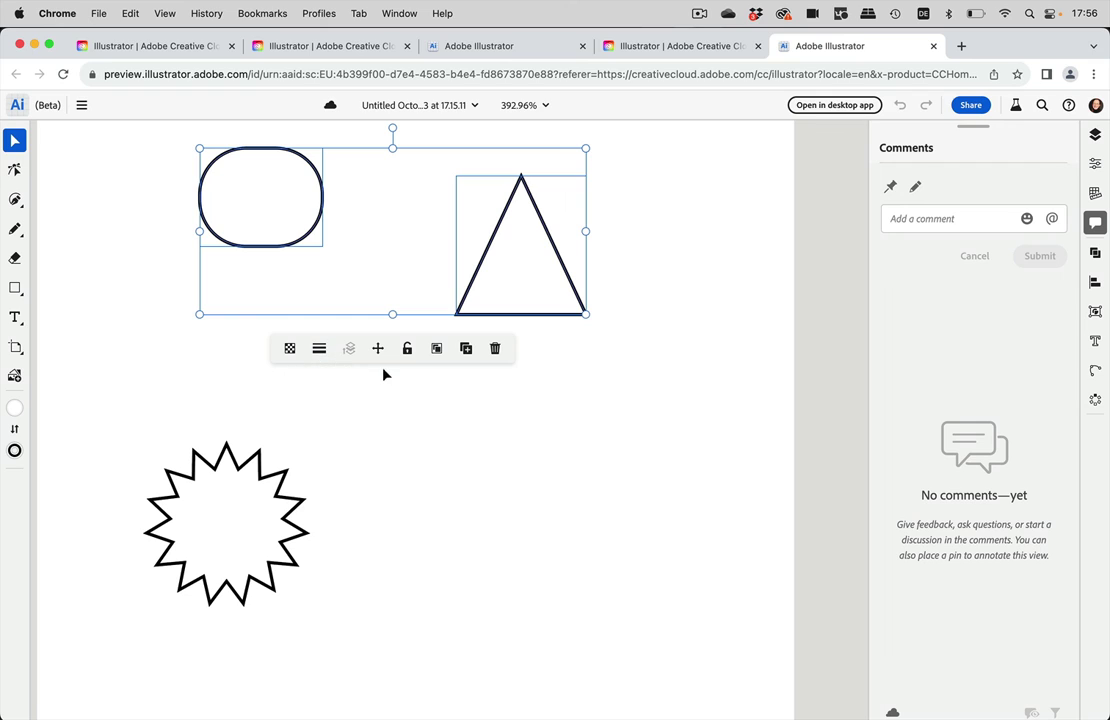
click(408, 388)
click(483, 300)
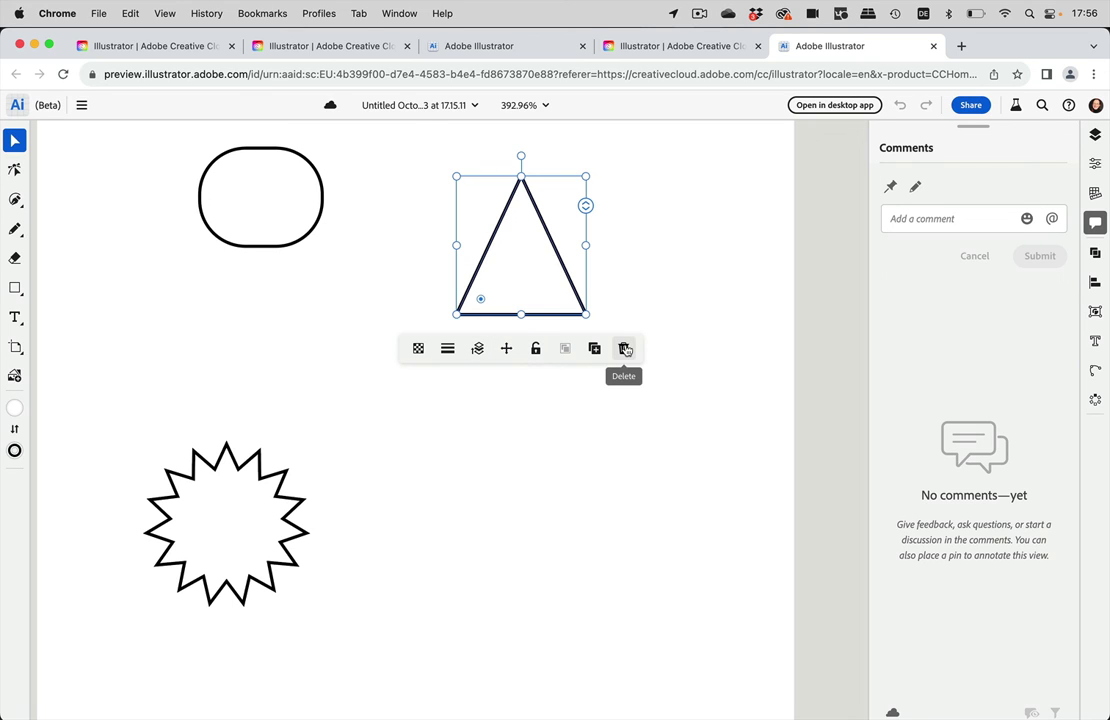
click(669, 289)
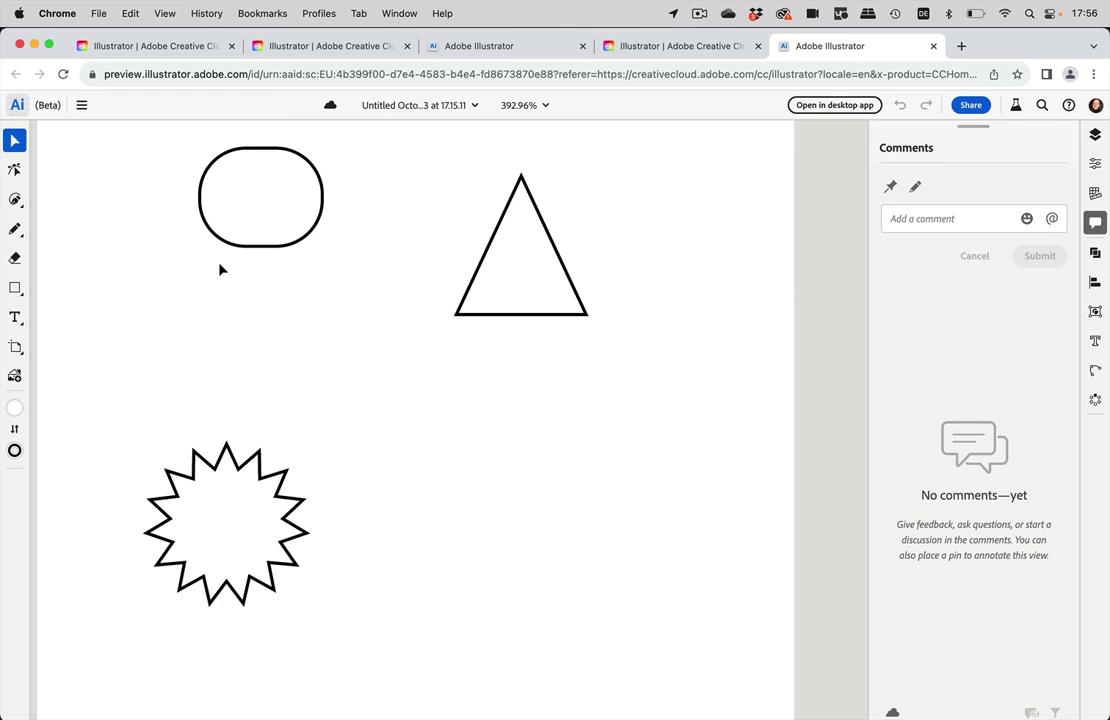
drag(162, 228, 589, 326)
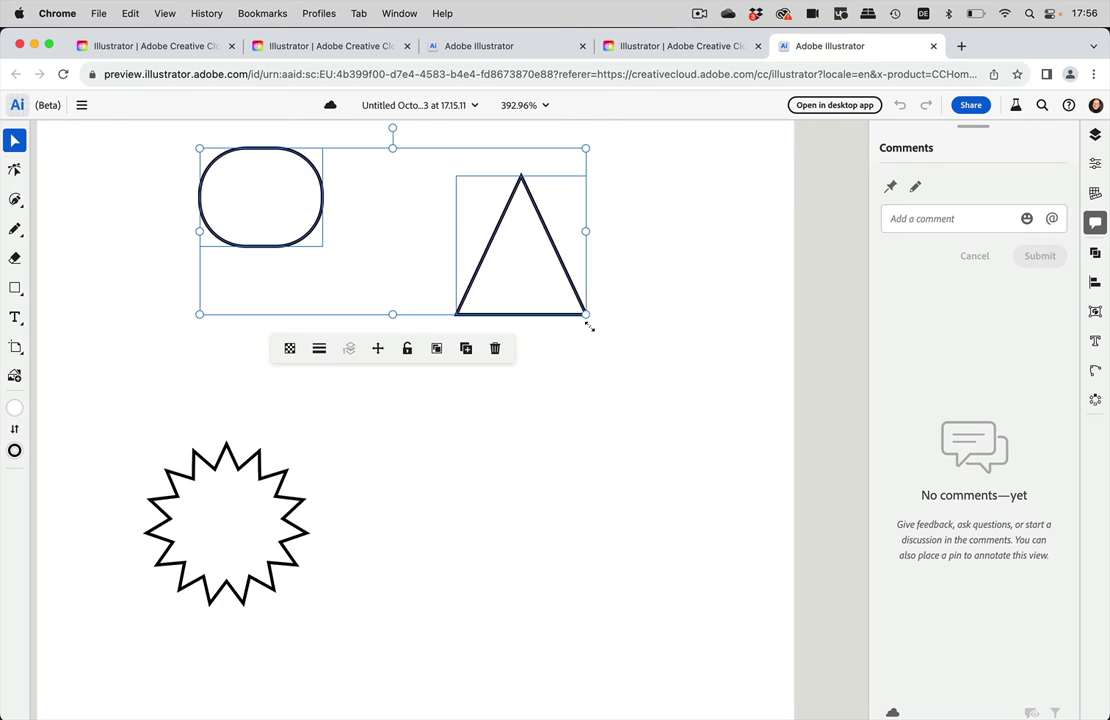